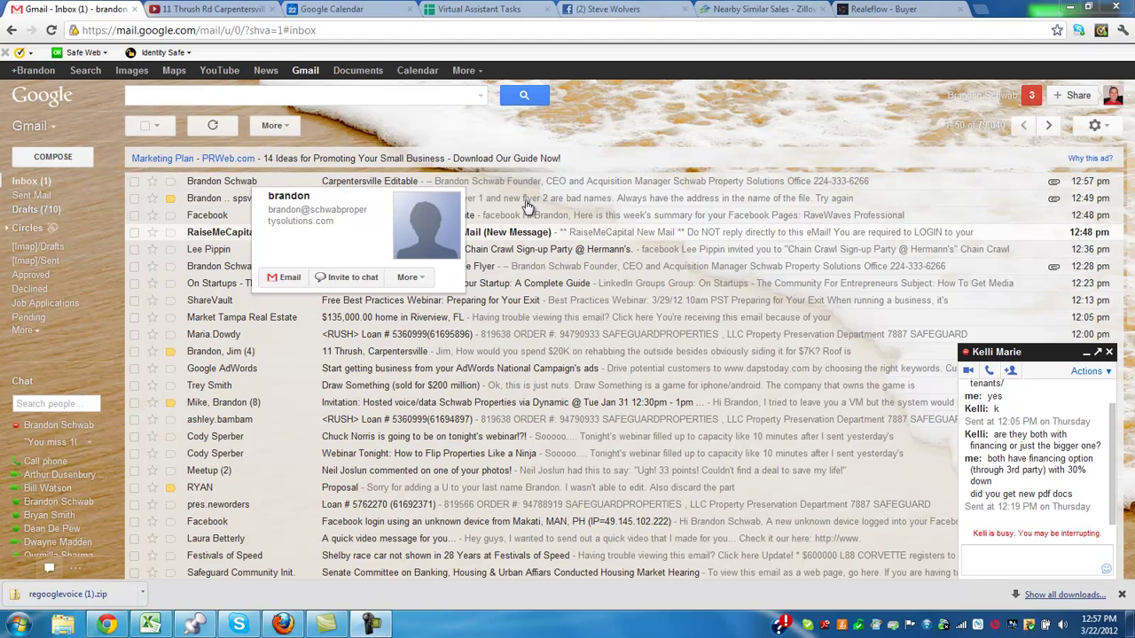
# Step: Download the Carpentersville Editable email's attachments as carpentersvilleeditable.zip and open the zip
pyautogui.click(231, 184)
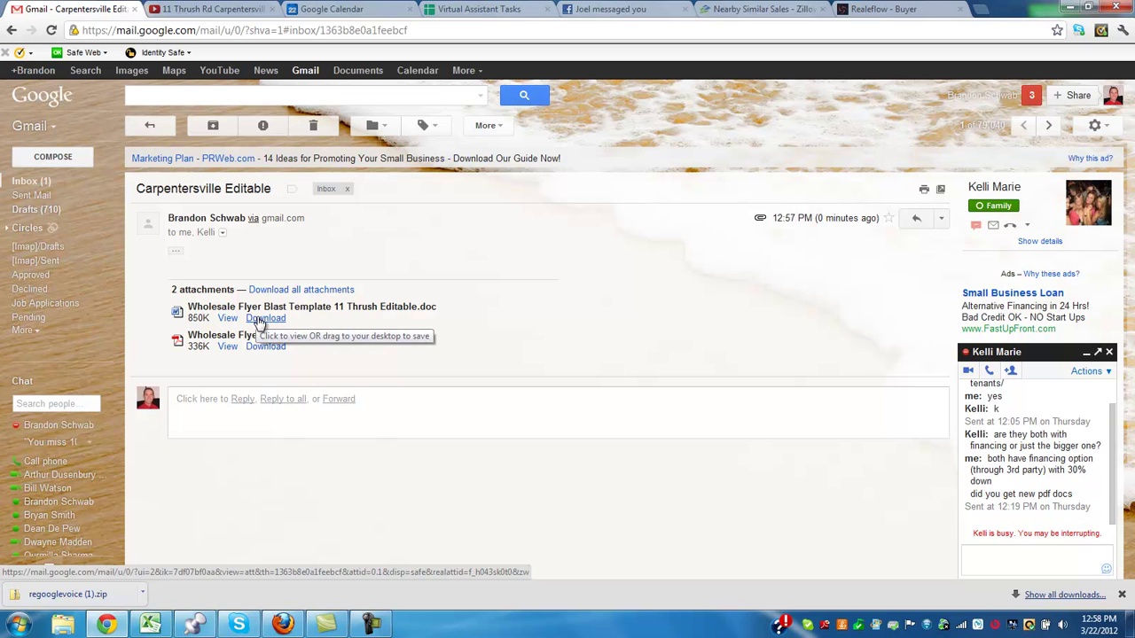
pyautogui.click(311, 290)
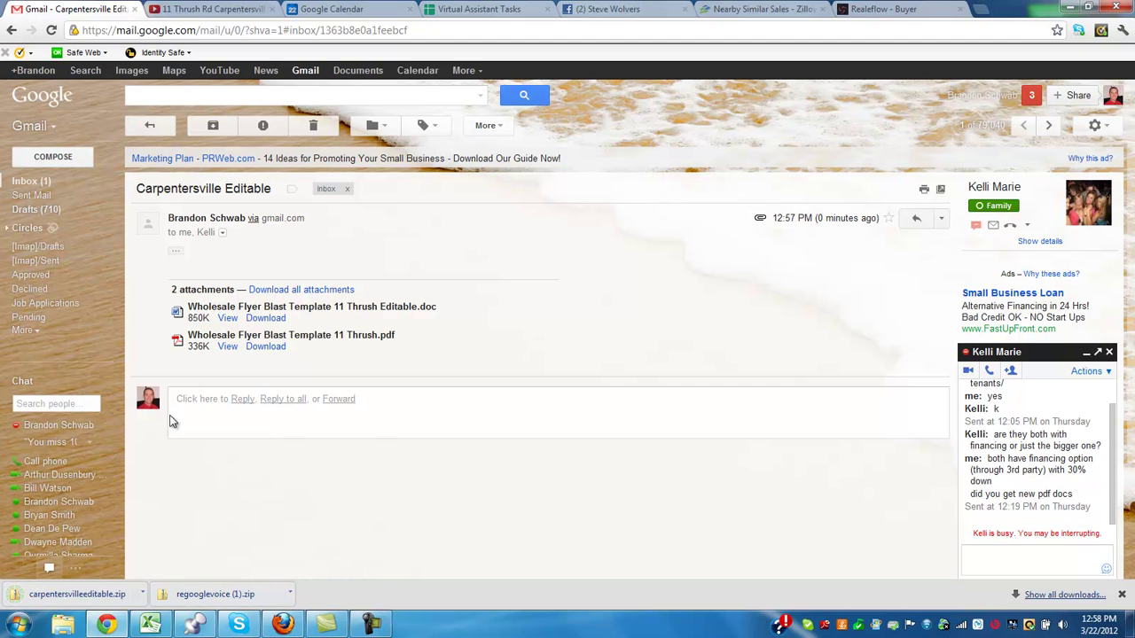
pyautogui.click(96, 596)
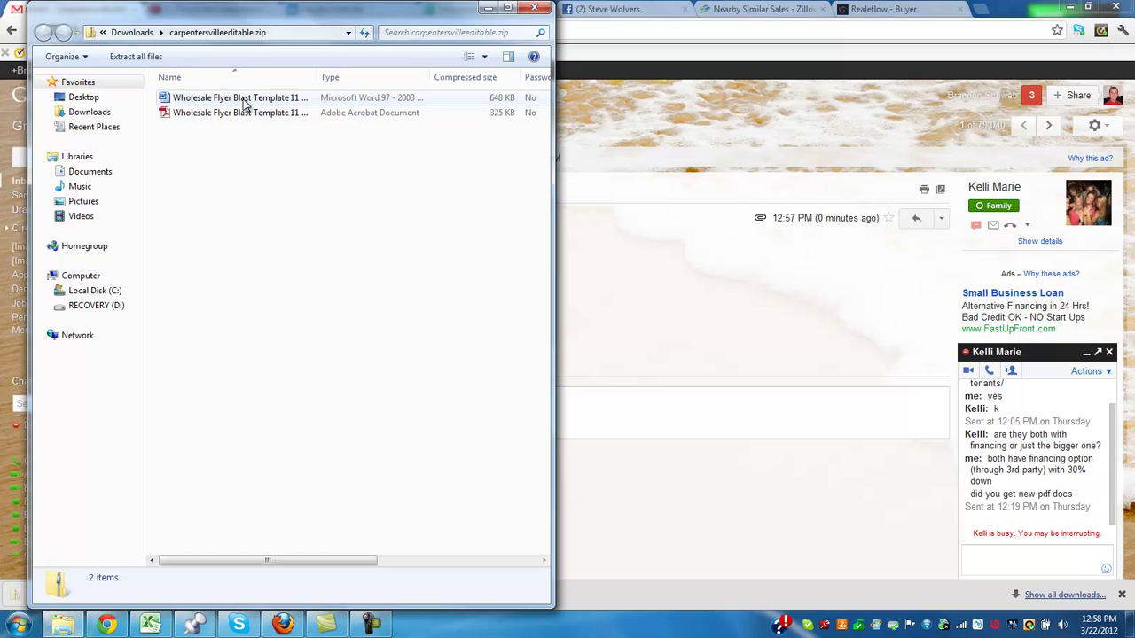
# Step: Open Wholesale Flyer Blast Template 11 Thrush Editable.doc from the zip in Word
pyautogui.click(247, 103)
pyautogui.doubleClick(246, 101)
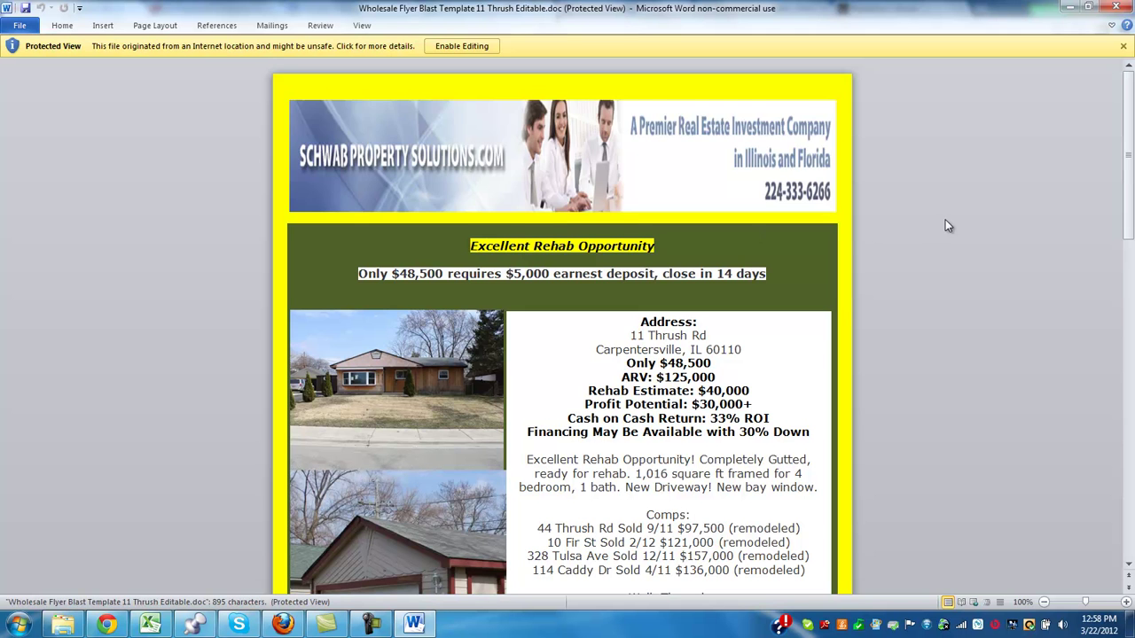
# Step: Review the flyer and instructions page, mark the contact block, then enable editing
pyautogui.scroll(-7, 943, 220)
pyautogui.scroll(-8, 938, 255)
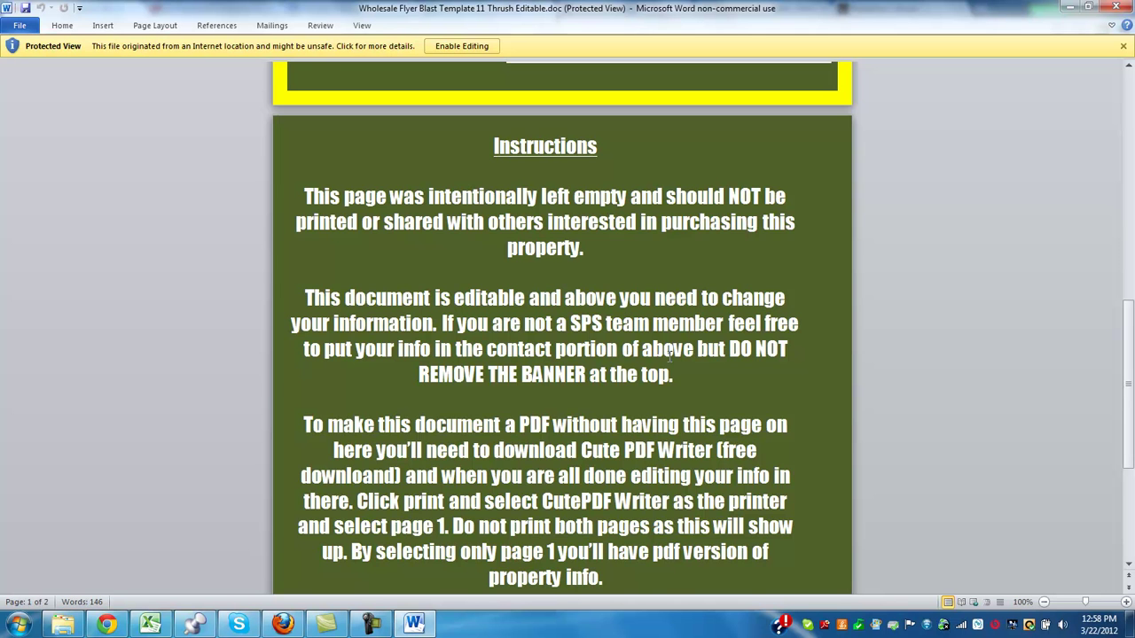
pyautogui.scroll(10, 669, 356)
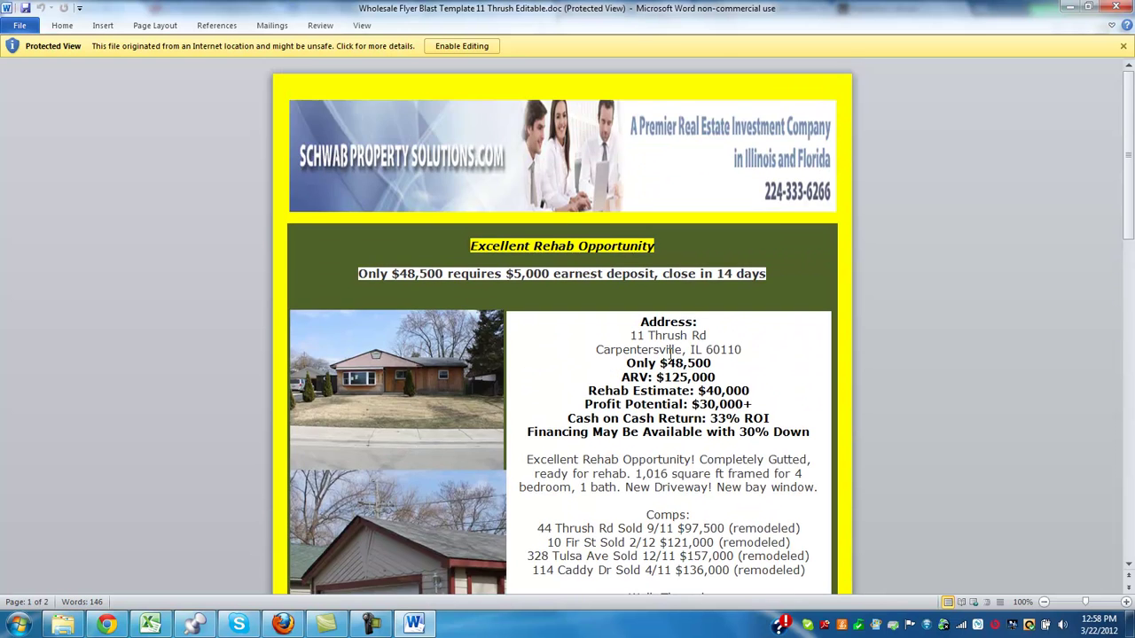
pyautogui.scroll(-2, 666, 359)
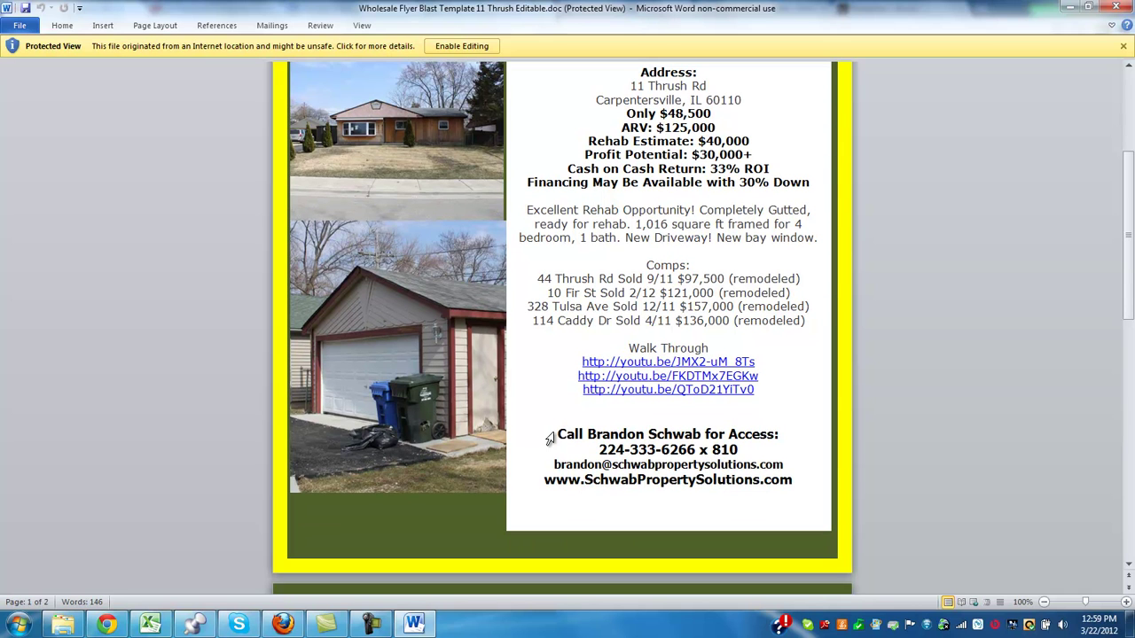
pyautogui.moveTo(555, 432); pyautogui.dragTo(798, 477)
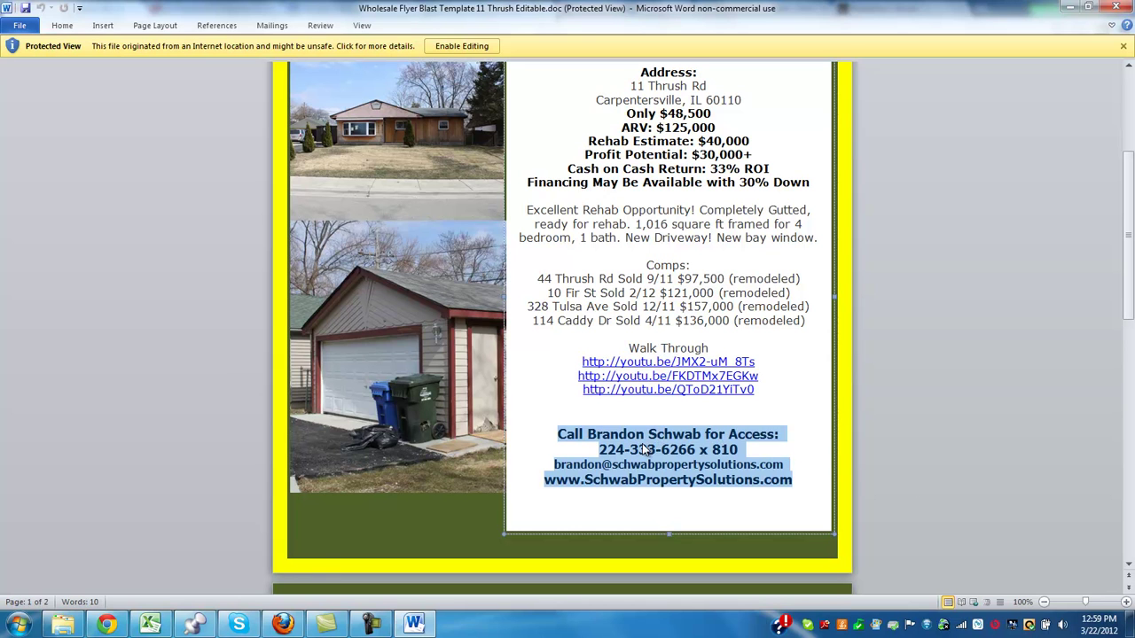
pyautogui.scroll(-1, 642, 324)
pyautogui.scroll(5, 642, 325)
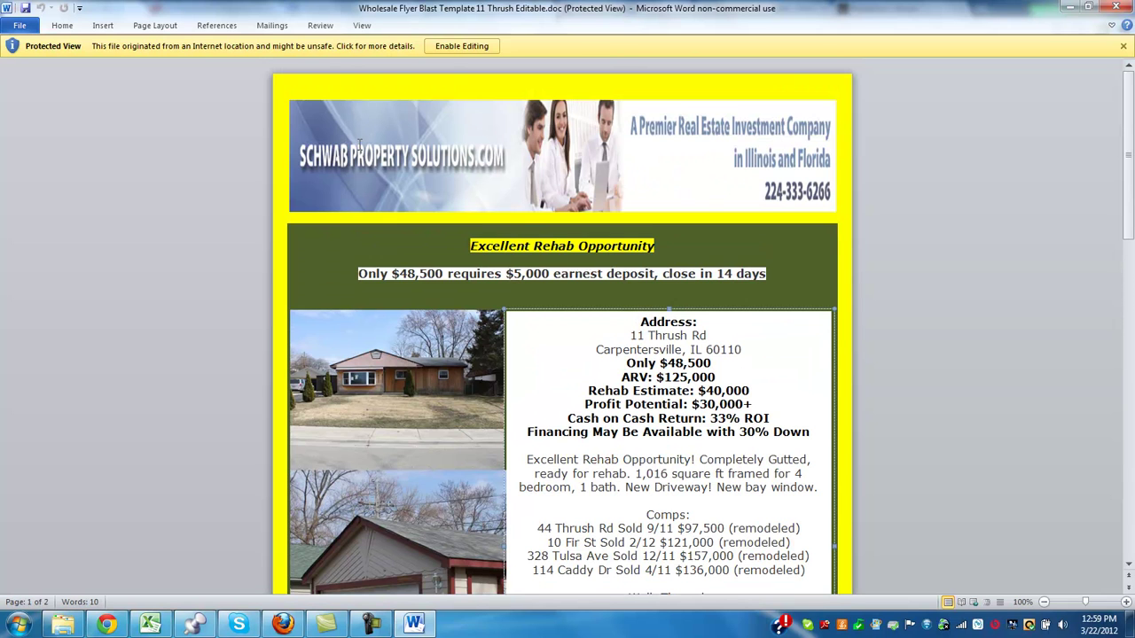
pyautogui.click(447, 43)
pyautogui.scroll(-3, 942, 255)
pyautogui.scroll(-12, 941, 260)
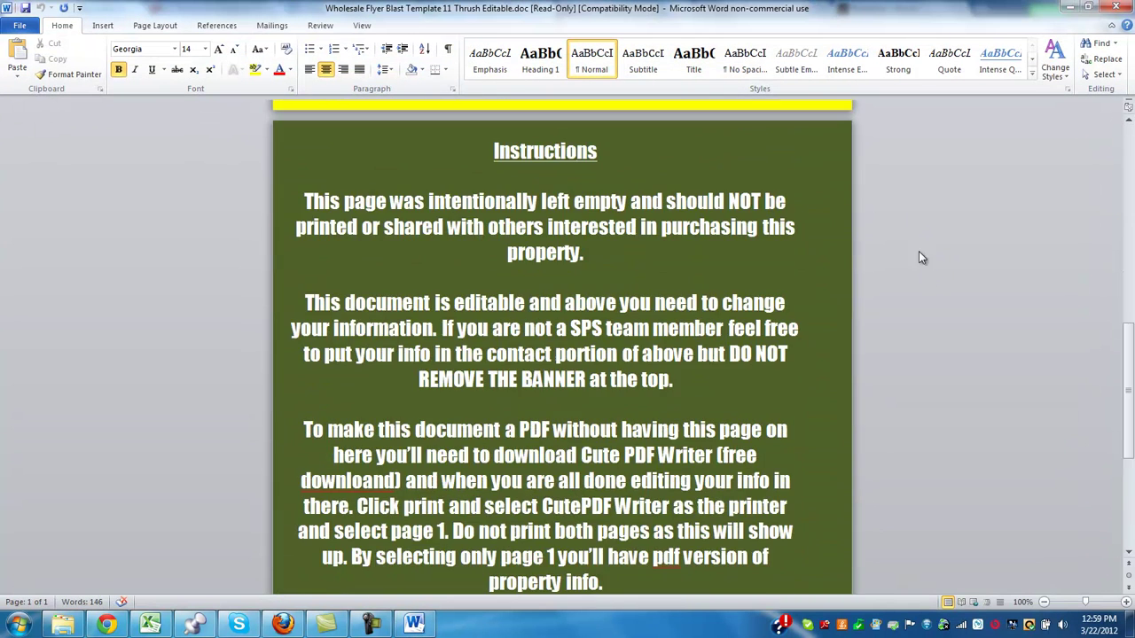
pyautogui.scroll(-1, 851, 317)
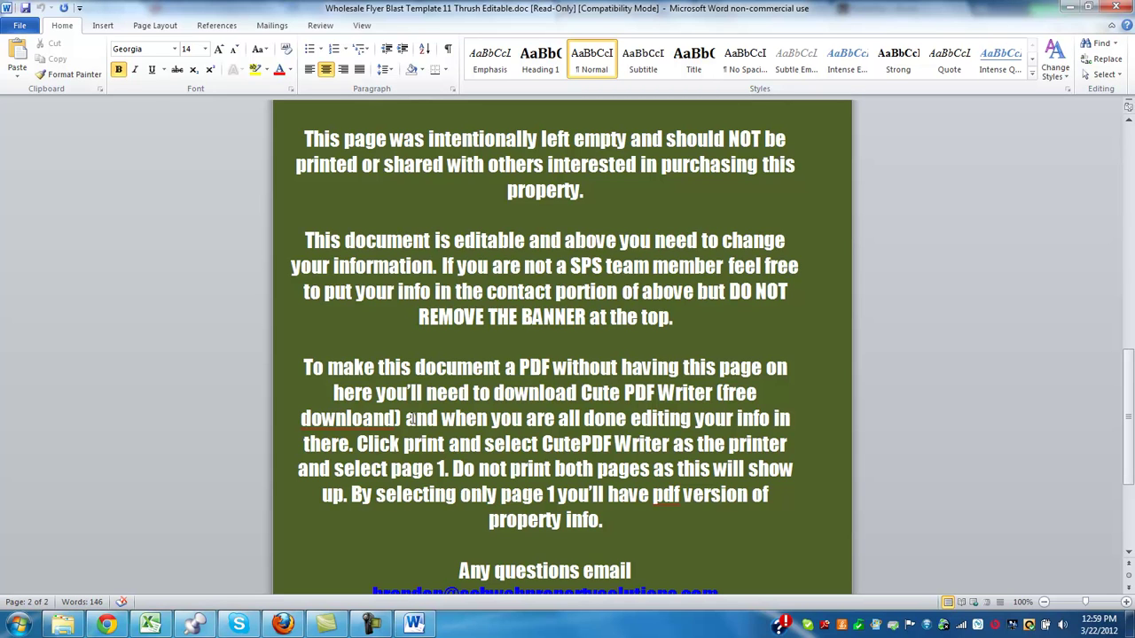
pyautogui.click(392, 627)
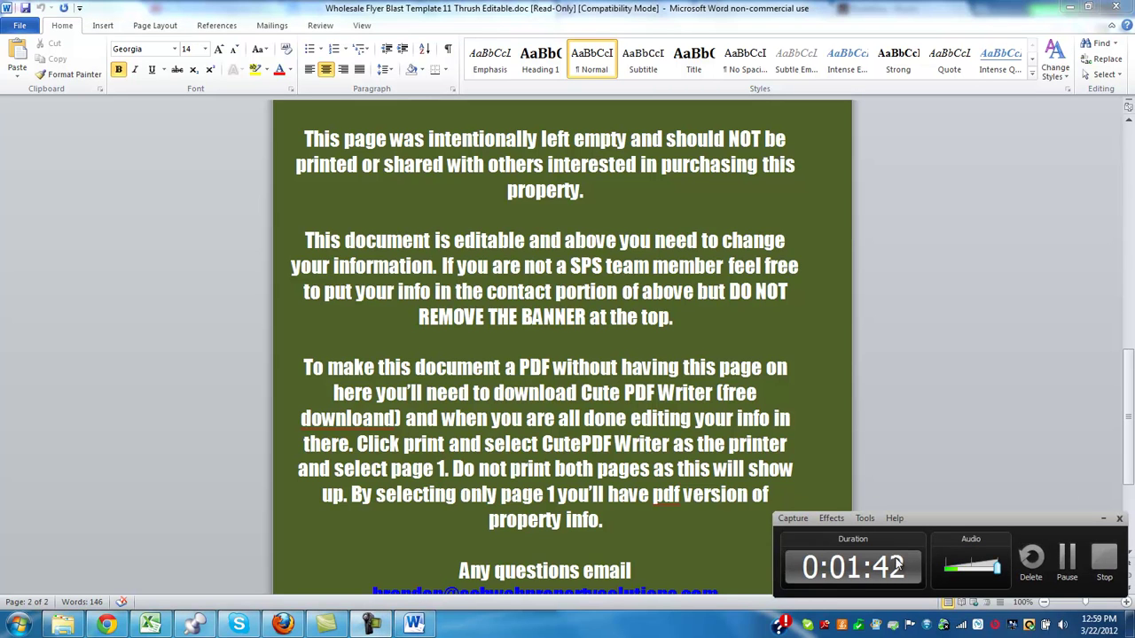
pyautogui.click(798, 521)
pyautogui.moveTo(831, 517)
pyautogui.click(902, 486)
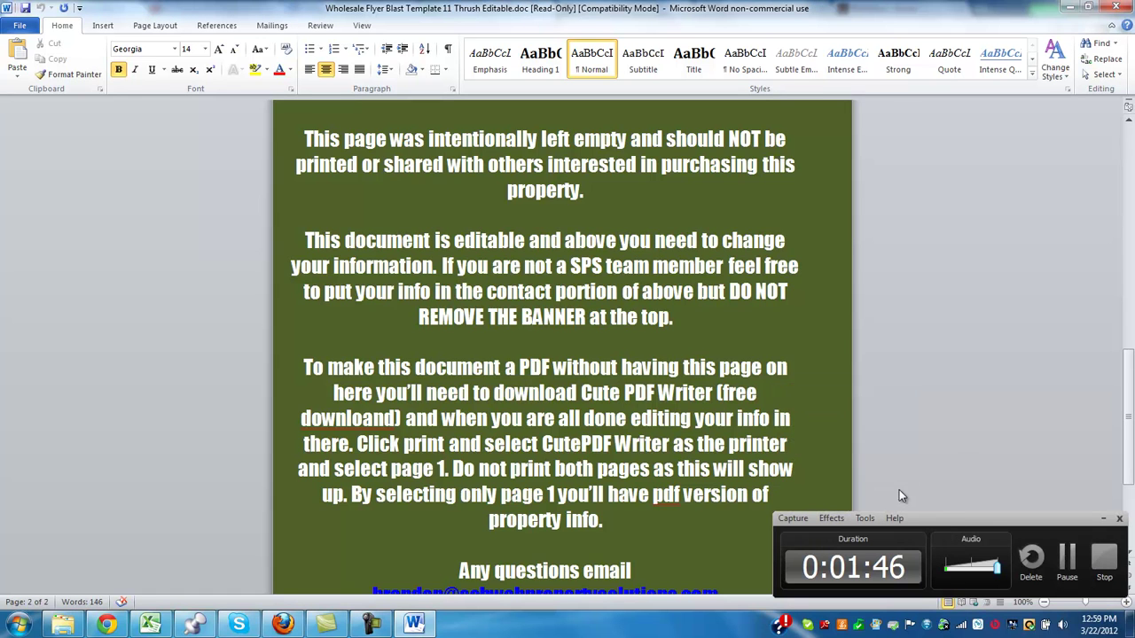
pyautogui.click(831, 518)
pyautogui.moveTo(865, 518)
pyautogui.click(1006, 462)
pyautogui.scroll(8, 402, 441)
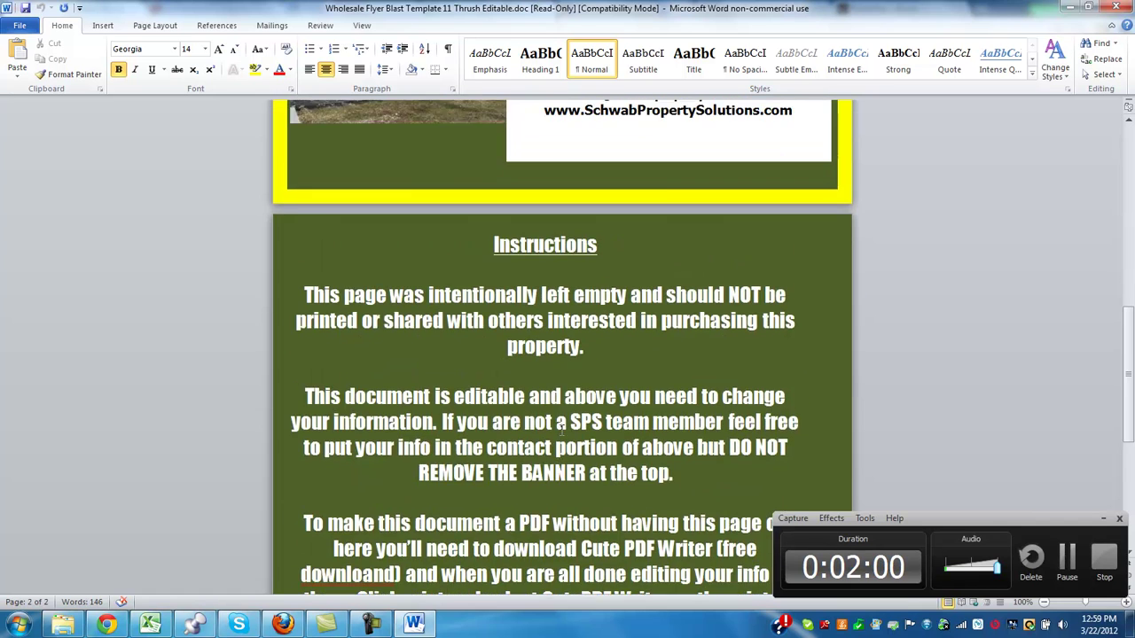
# Step: Replace the flyer's contact name and phone number with the new placeholder contact's details
pyautogui.moveTo(588, 346); pyautogui.dragTo(681, 345)
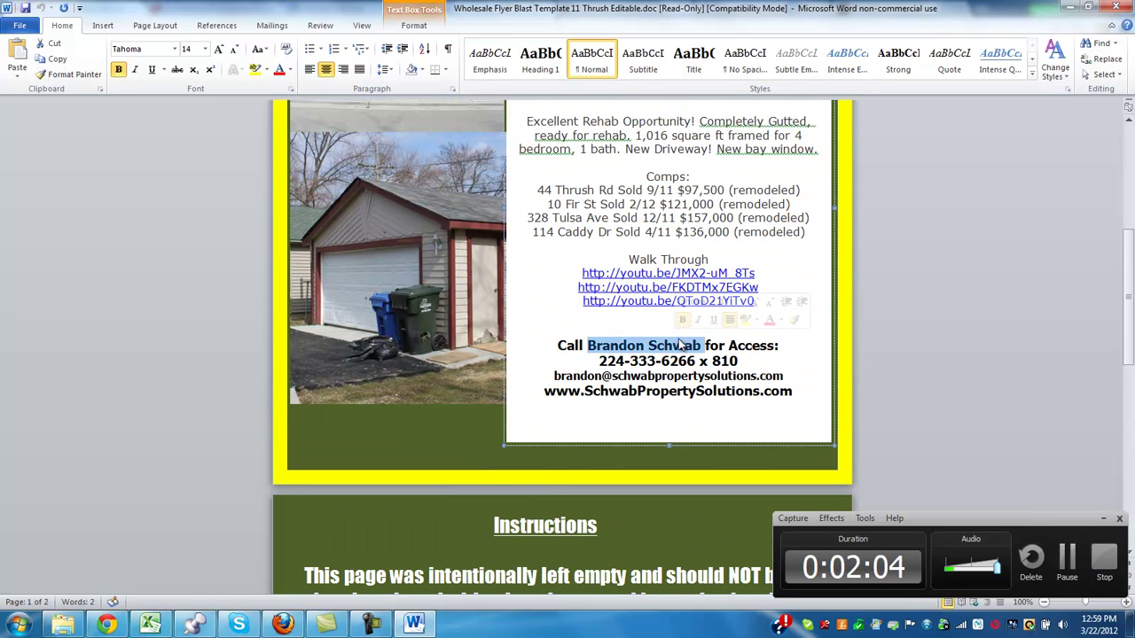
pyautogui.write('Average Joe')
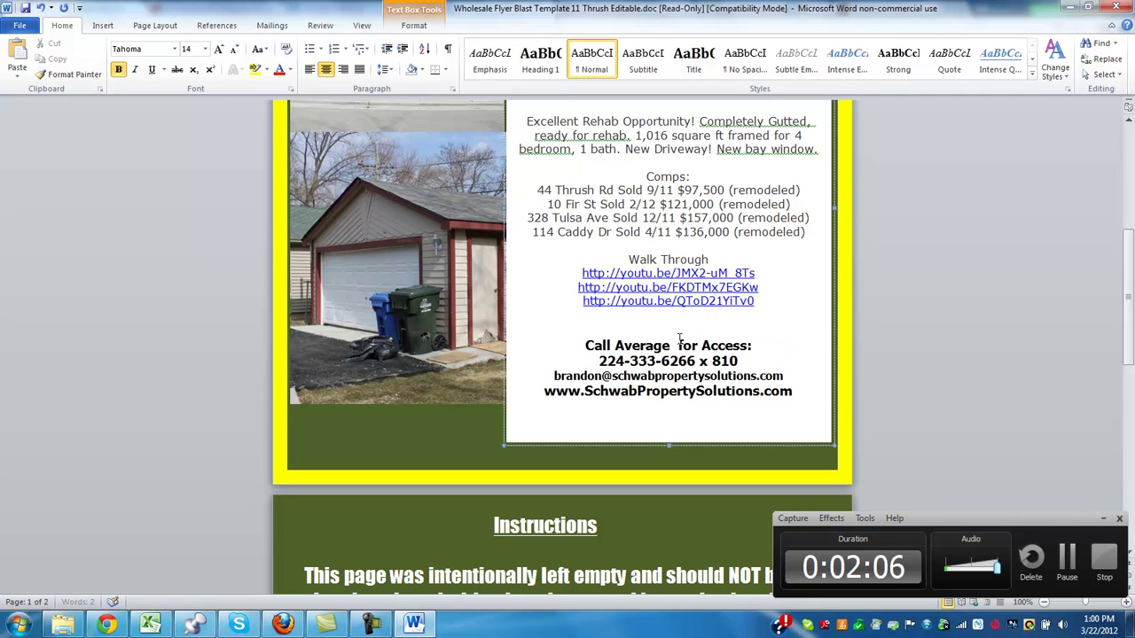
pyautogui.moveTo(739, 361); pyautogui.dragTo(610, 361)
pyautogui.write('123-')
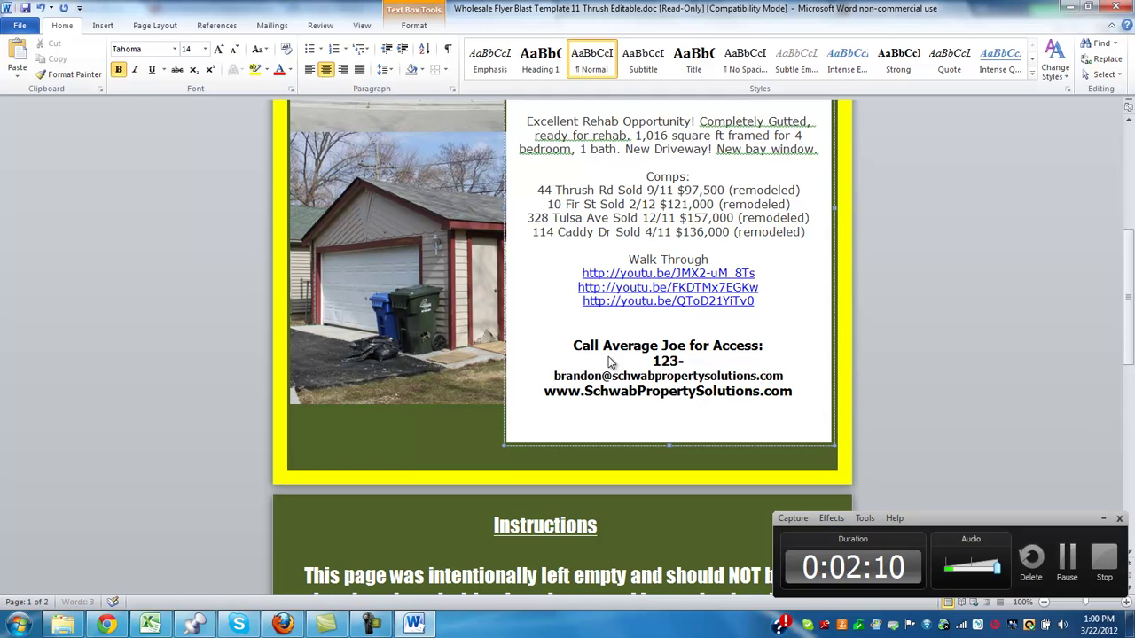
pyautogui.write('456-78990')
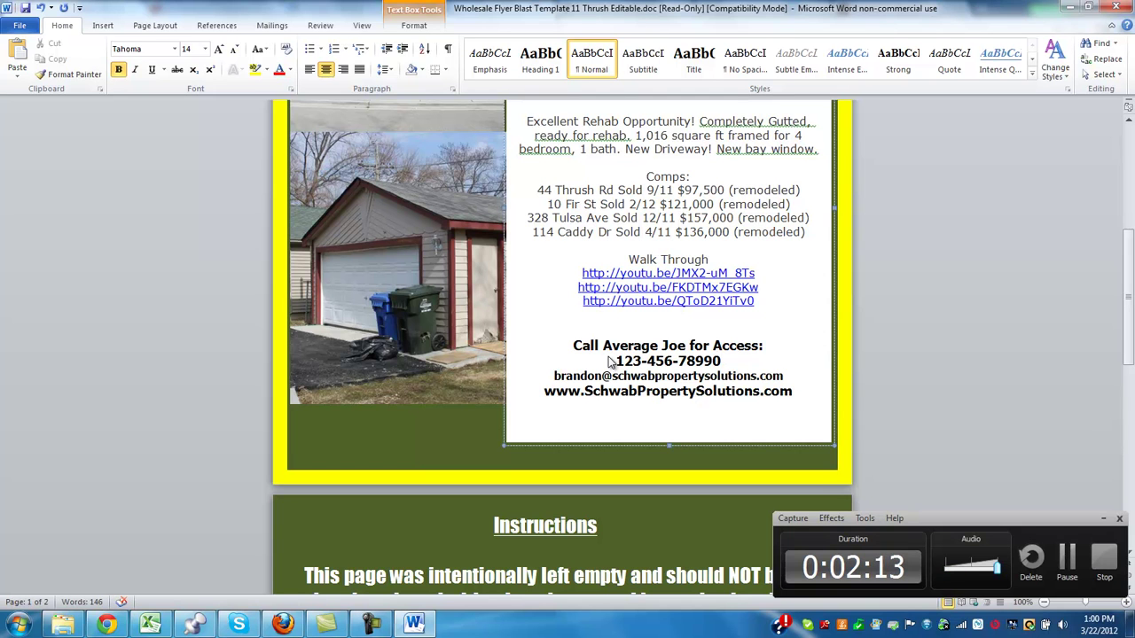
pyautogui.press('BackSpace')
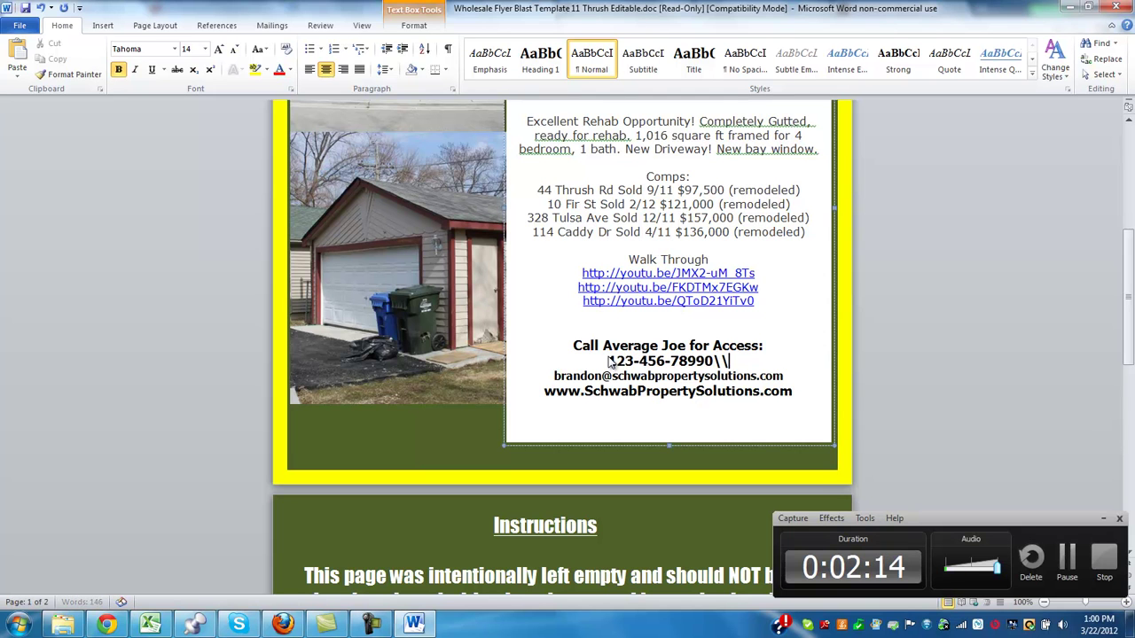
pyautogui.press('BackSpace')
pyautogui.write('0')
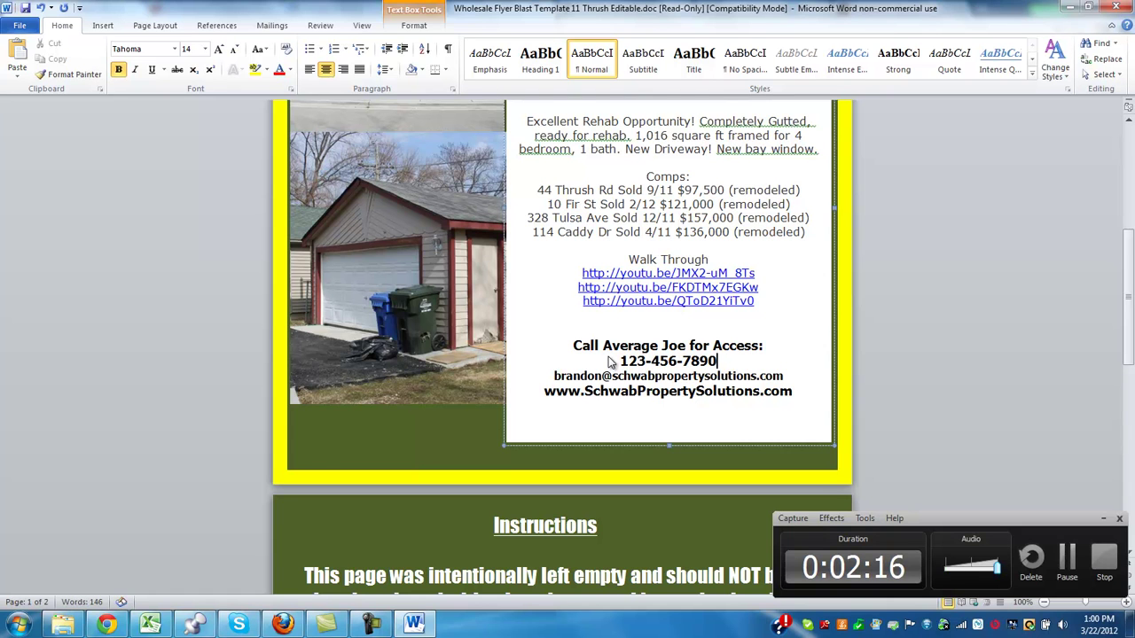
# Step: Change the contact e-mail's user name to the new contact's first name
pyautogui.moveTo(604, 376); pyautogui.dragTo(552, 381)
pyautogui.write('joe')
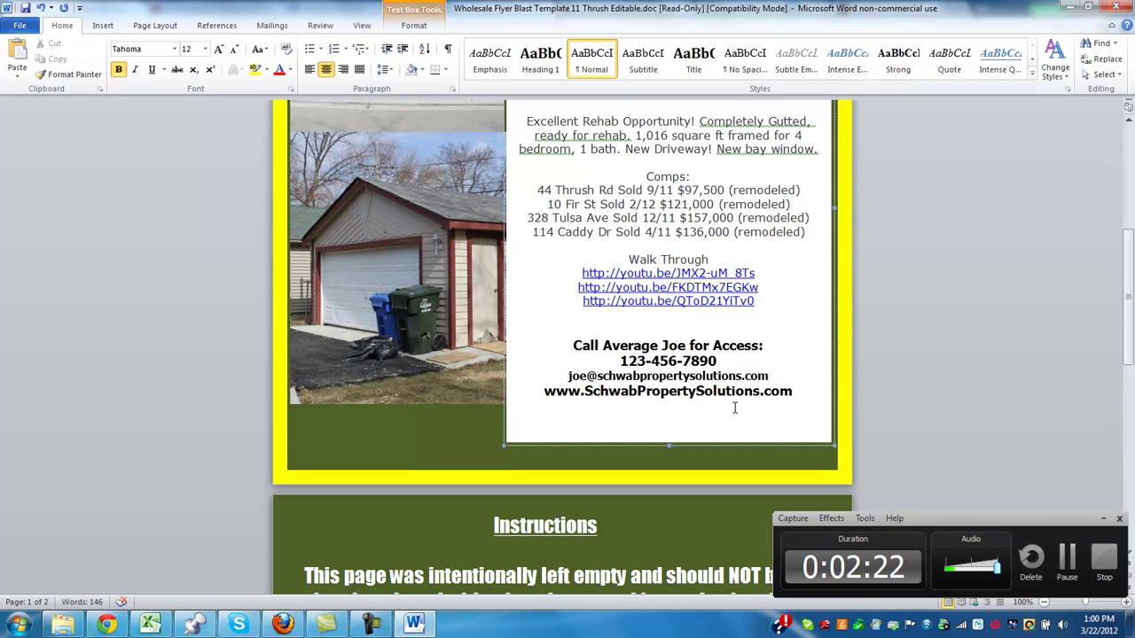
pyautogui.scroll(3, 938, 439)
pyautogui.scroll(6, 937, 432)
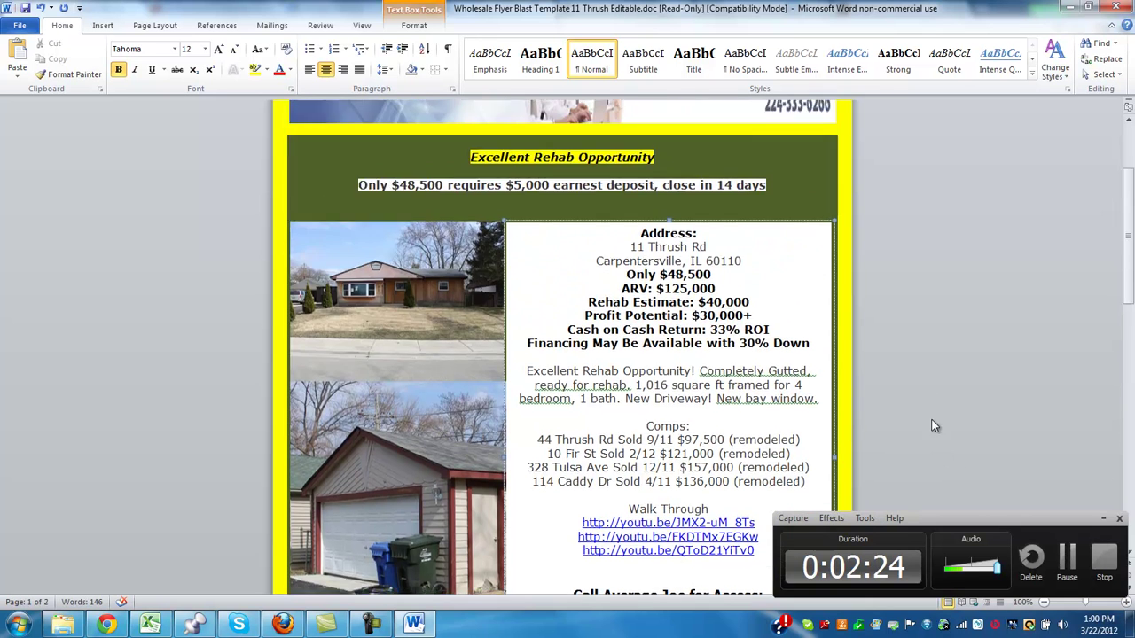
# Step: Print only page 1 of the flyer using the CutePDF Writer printer
pyautogui.click(24, 29)
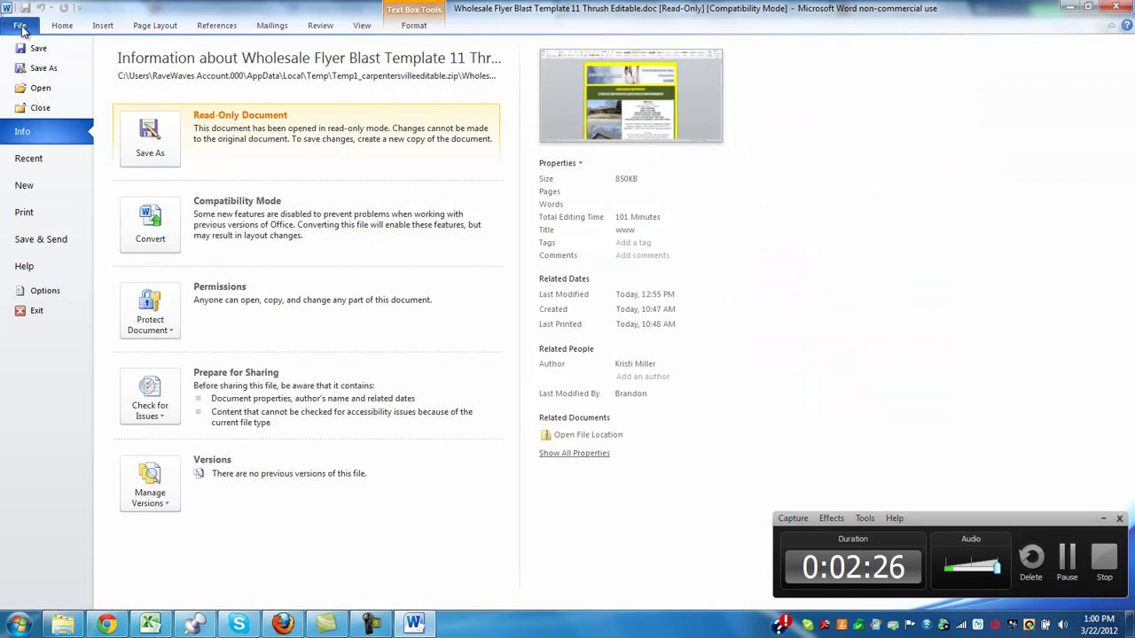
pyautogui.click(35, 220)
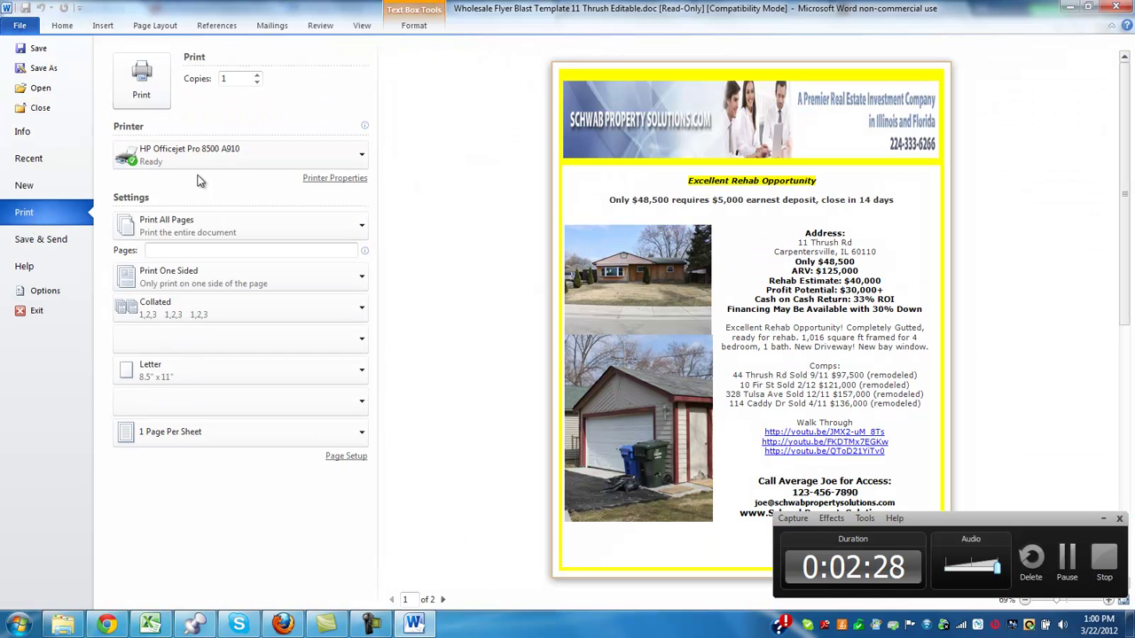
pyautogui.click(360, 158)
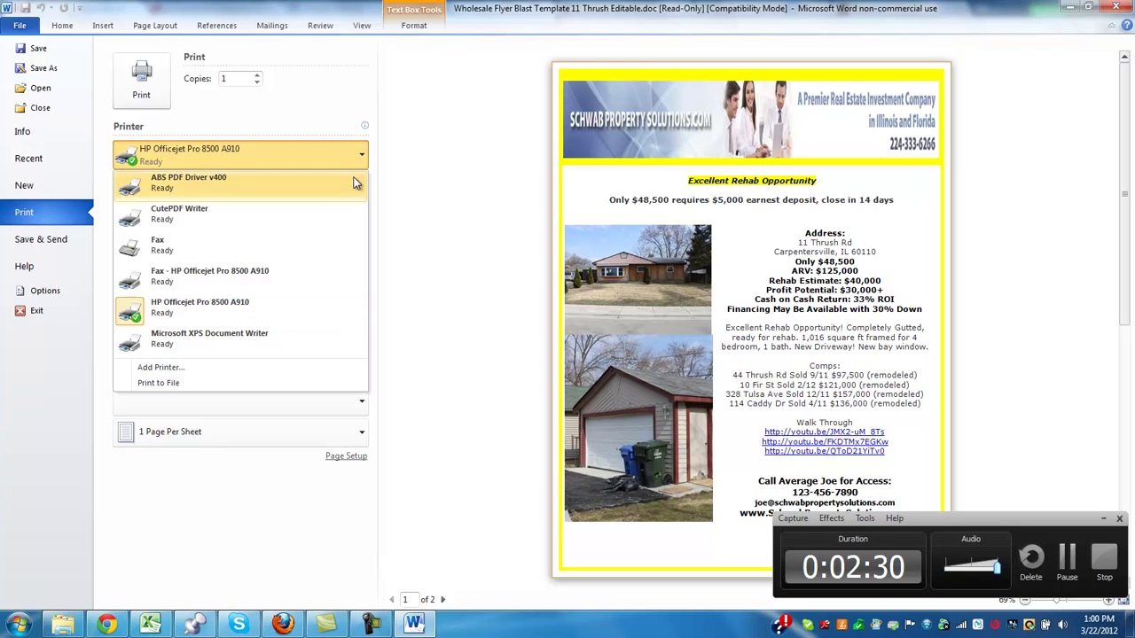
pyautogui.click(327, 216)
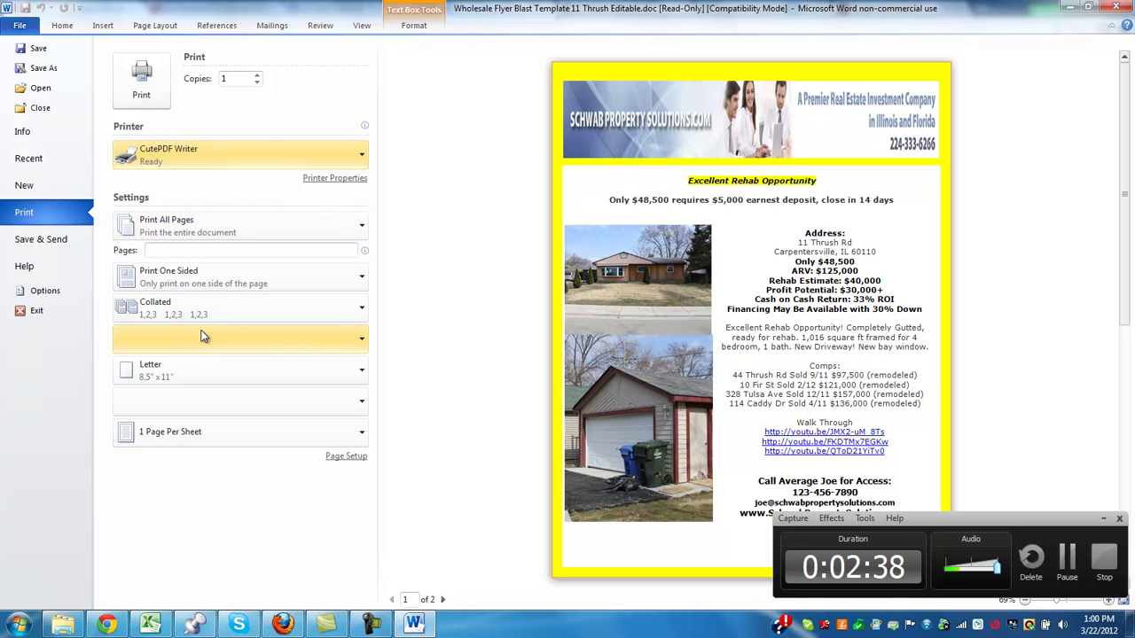
pyautogui.click(194, 251)
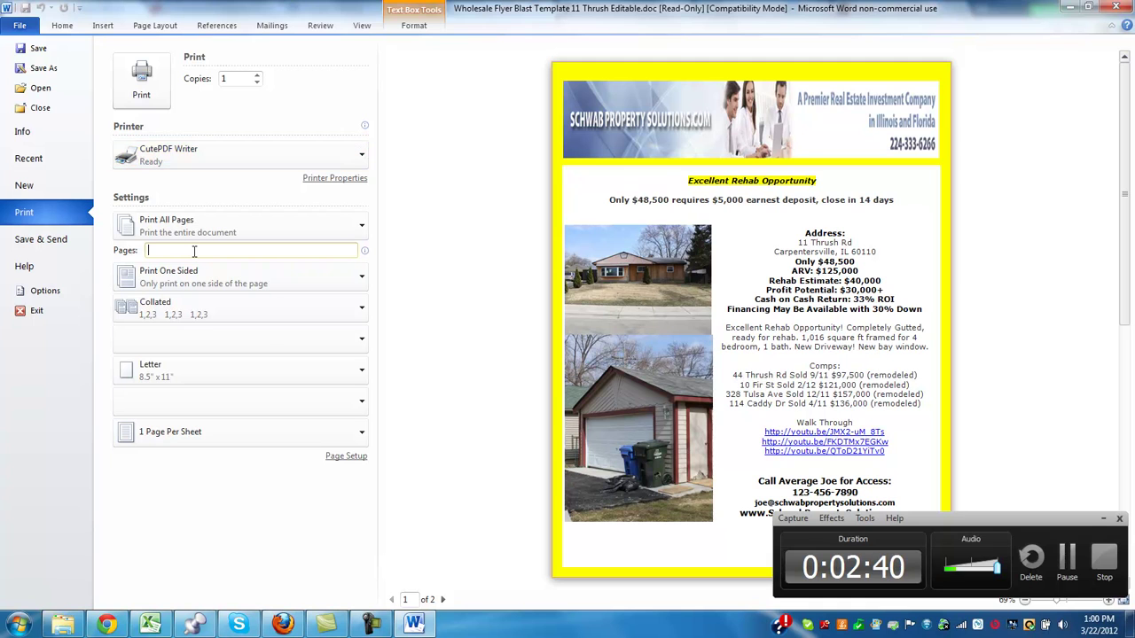
pyautogui.write('1')
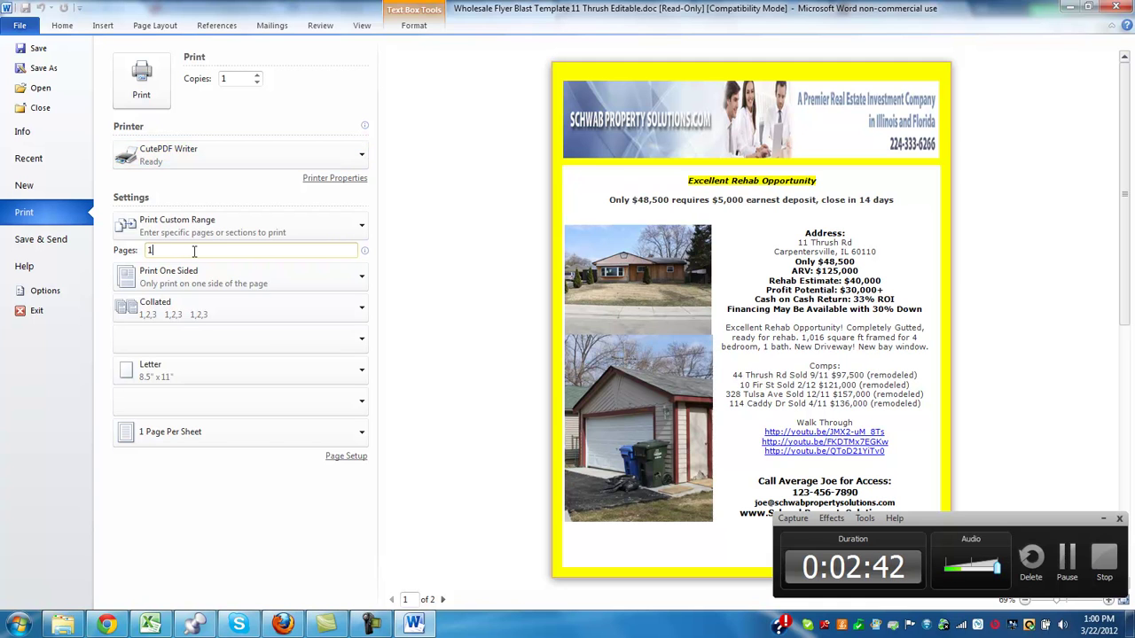
pyautogui.click(1103, 522)
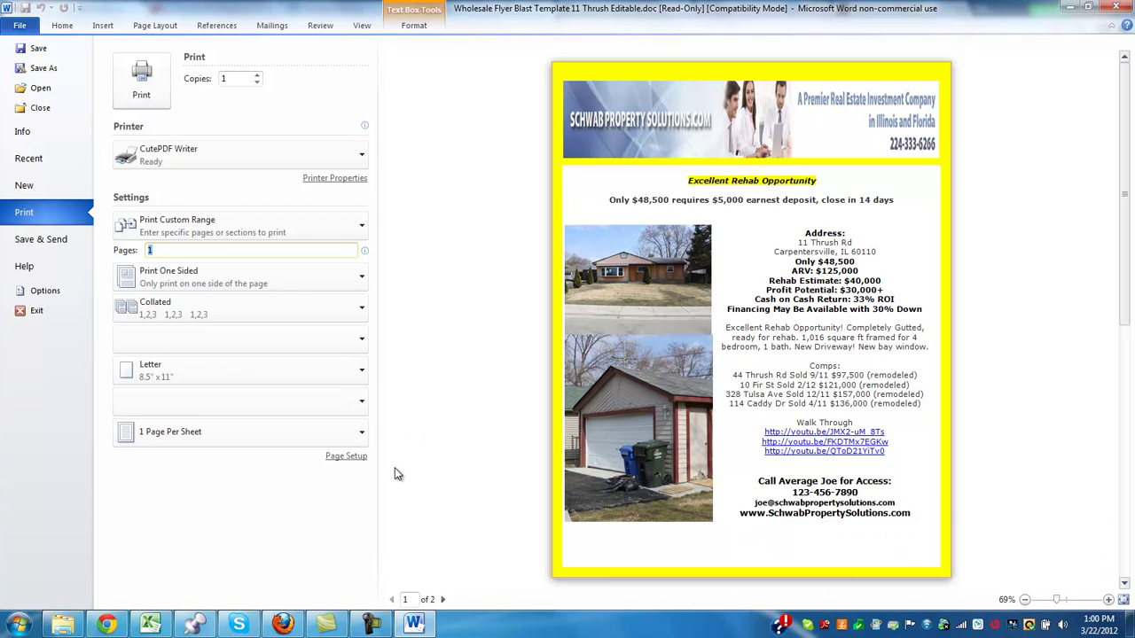
pyautogui.click(152, 92)
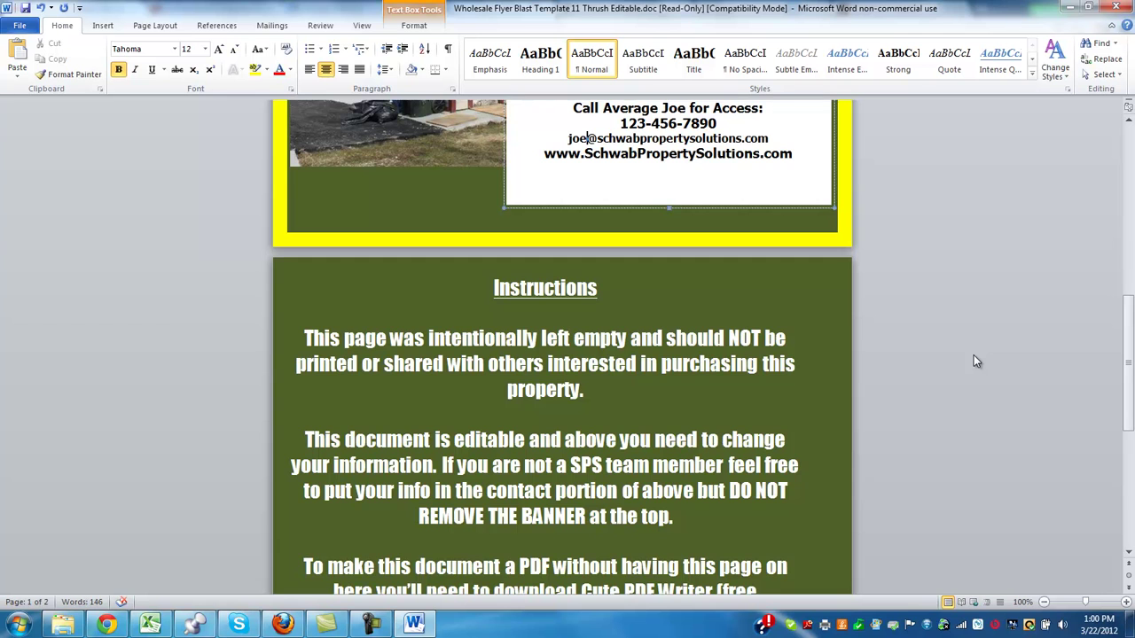
pyautogui.scroll(10, 974, 355)
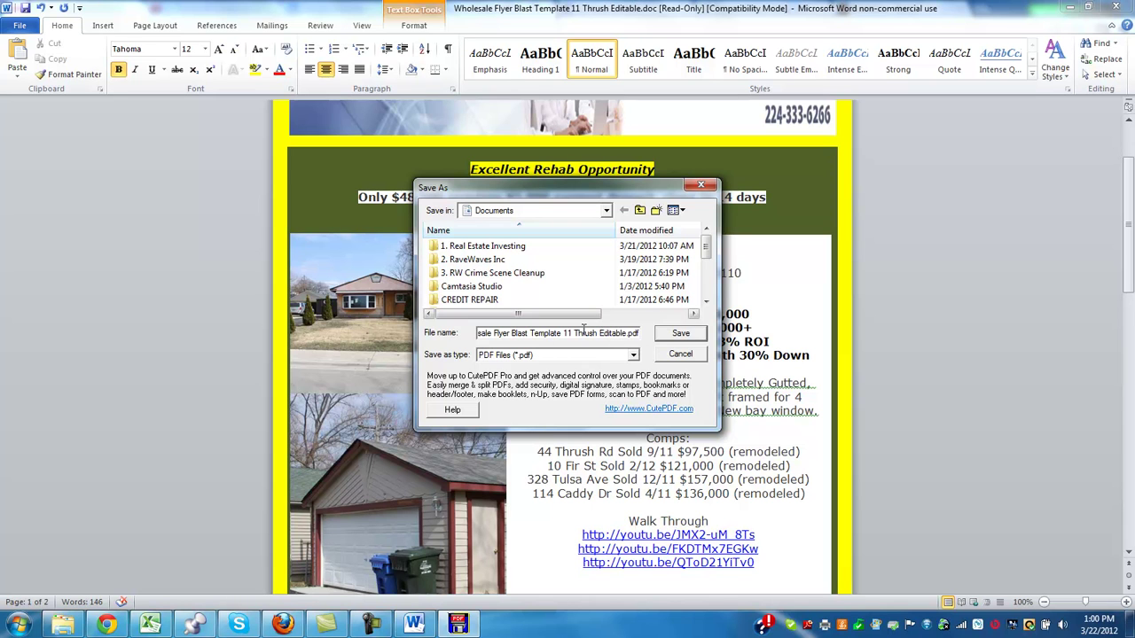
# Step: Browse to 1. Real Estate Investing > Deals Chicago > 11 Thrush Carpentersville
pyautogui.click(465, 250)
pyautogui.doubleClick(465, 251)
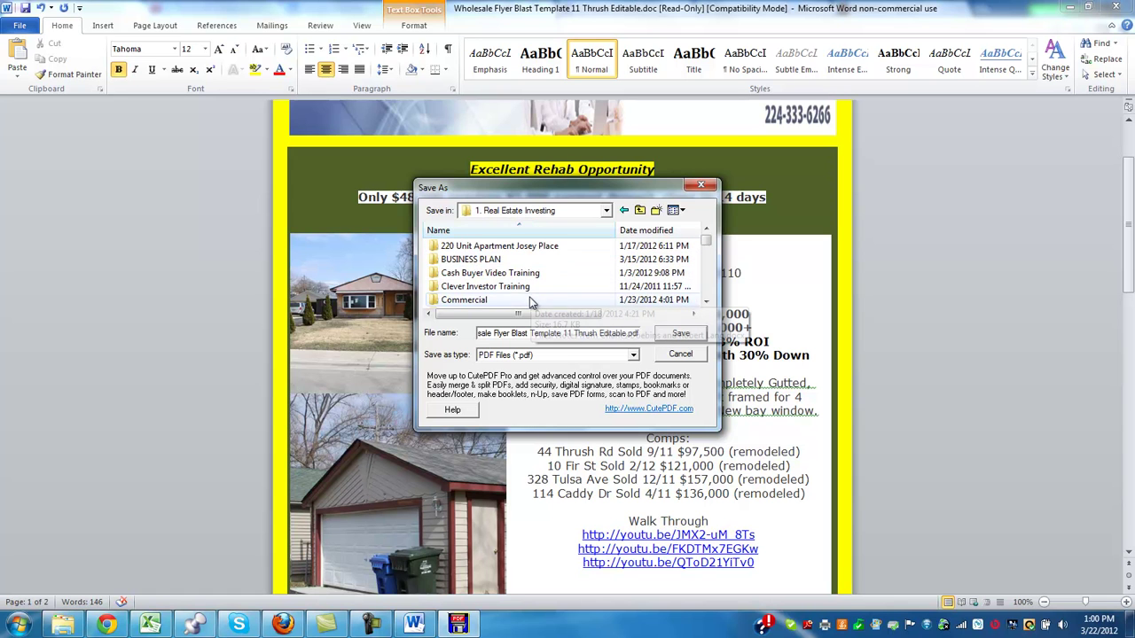
pyautogui.scroll(-3, 506, 268)
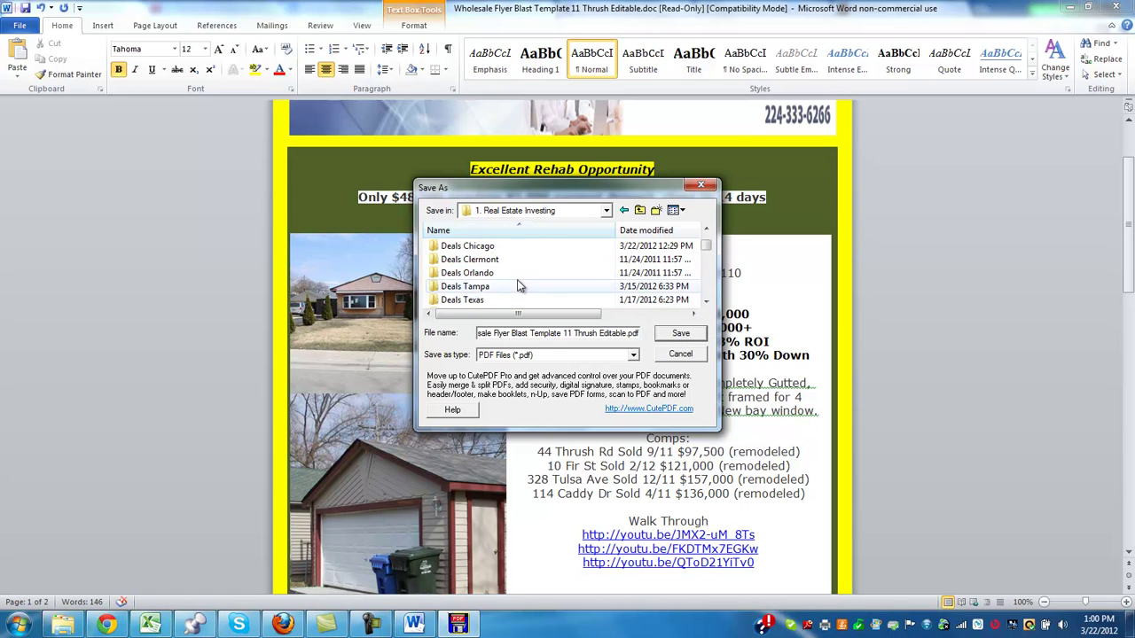
pyautogui.doubleClick(470, 246)
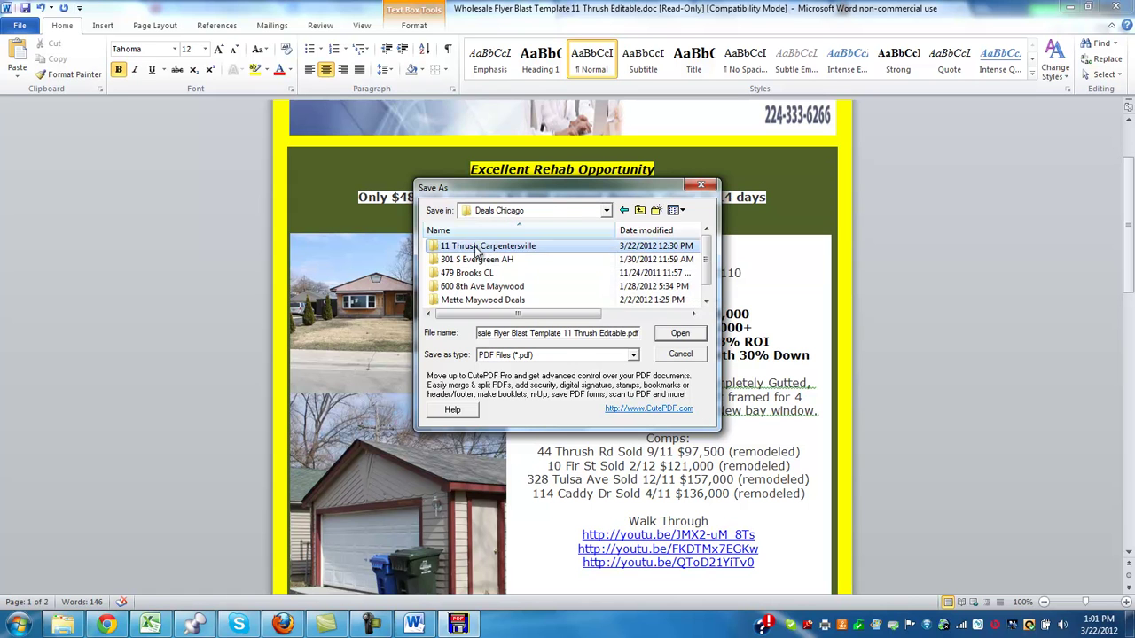
pyautogui.doubleClick(484, 247)
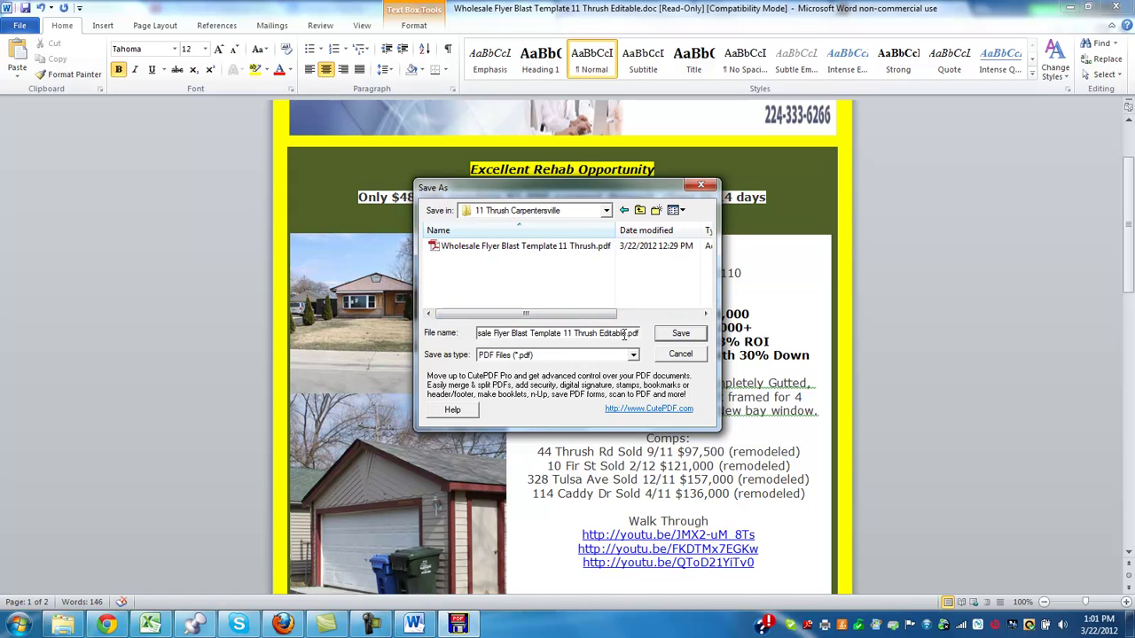
# Step: Save the PDF under the file name 'Joe 11 Thrush Example'
pyautogui.moveTo(481, 333); pyautogui.dragTo(701, 332)
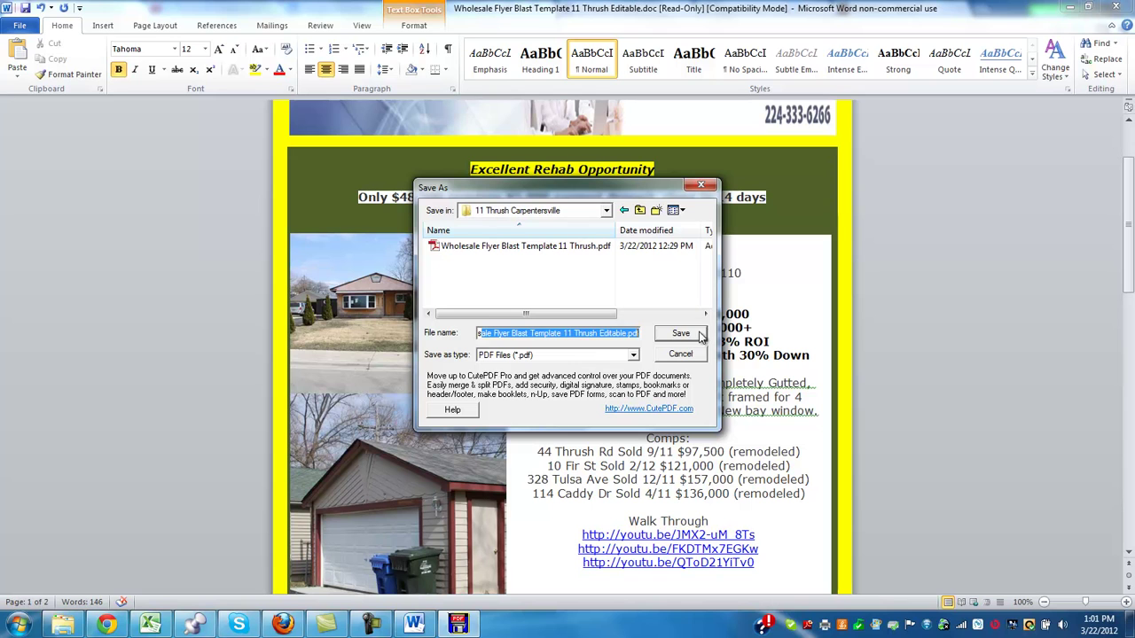
pyautogui.write('s')
pyautogui.press('BackSpace')
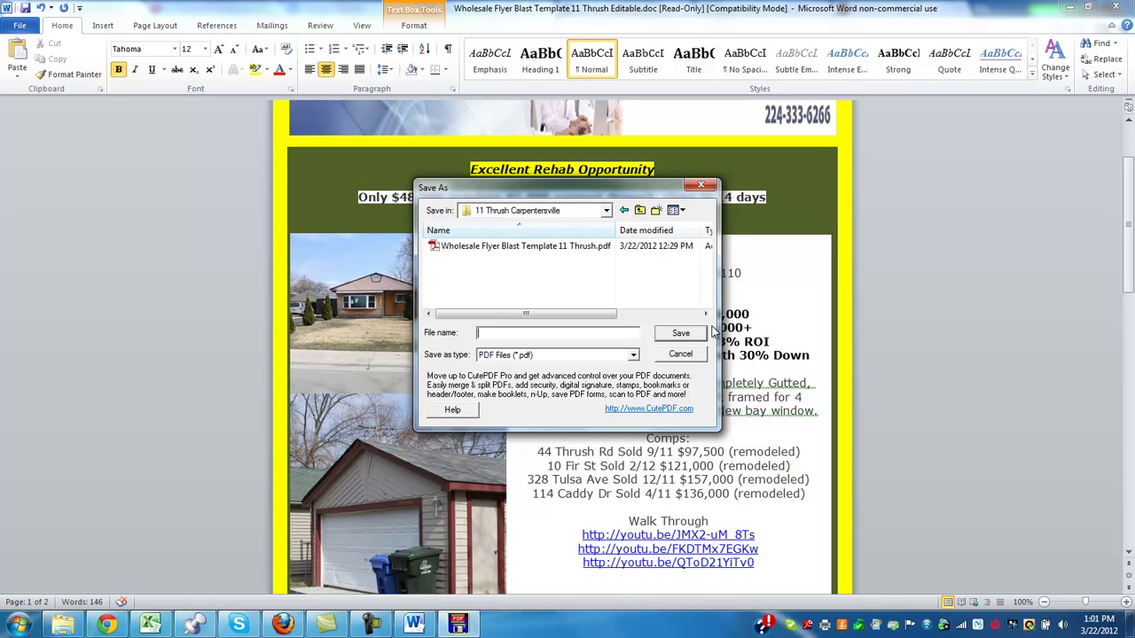
pyautogui.write('Joe 11 Thrush Example')
pyautogui.click(693, 340)
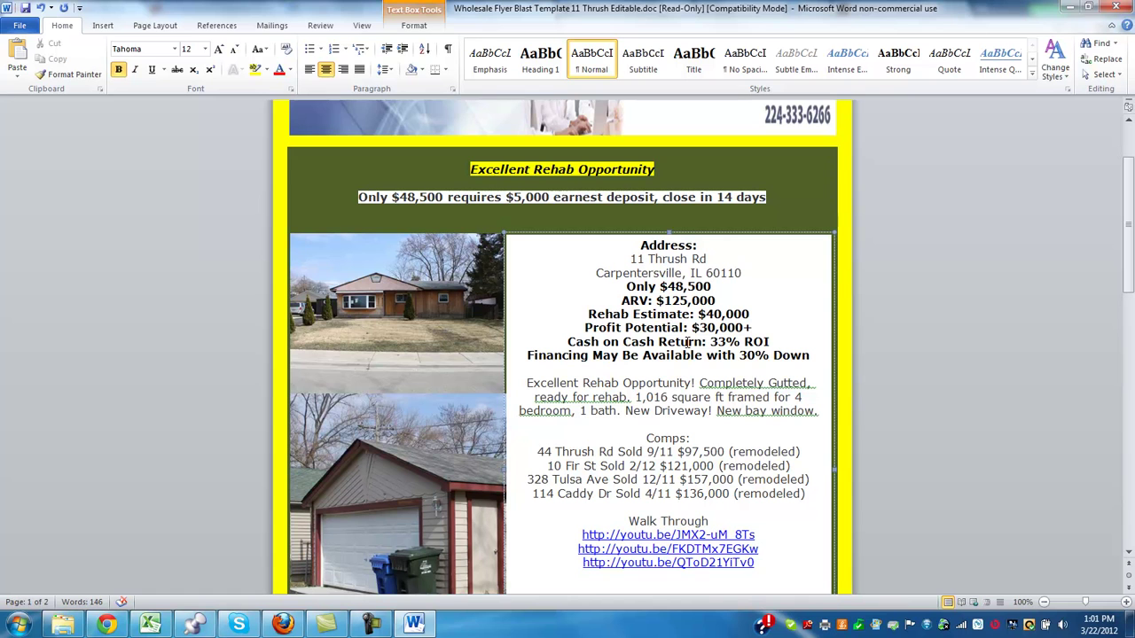
pyautogui.click(63, 624)
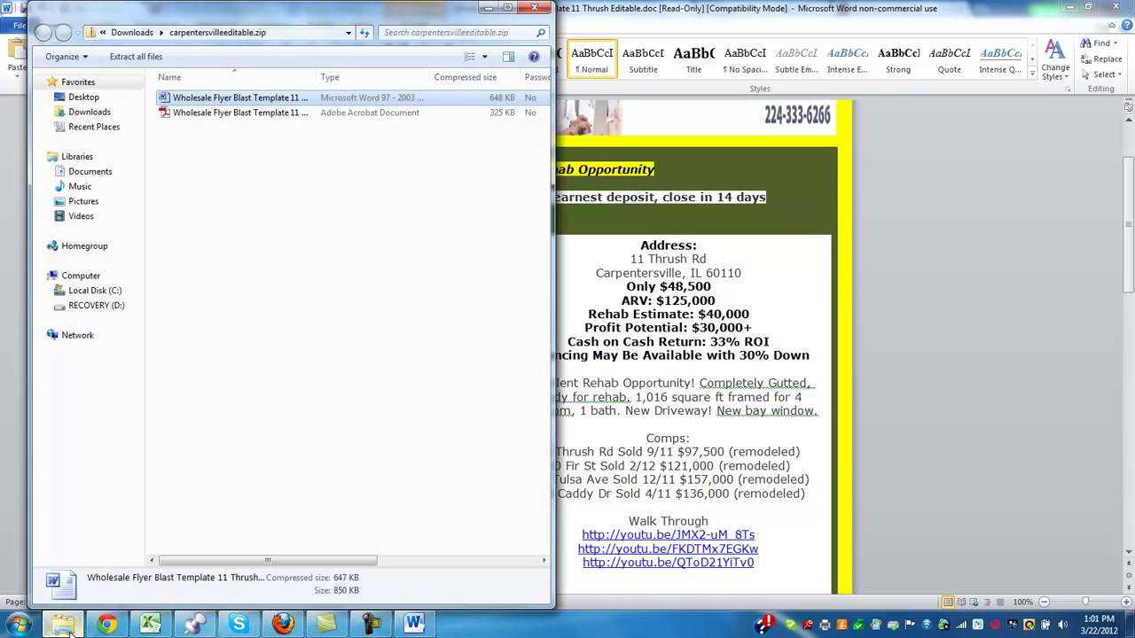
pyautogui.click(92, 171)
pyautogui.click(217, 140)
pyautogui.doubleClick(217, 140)
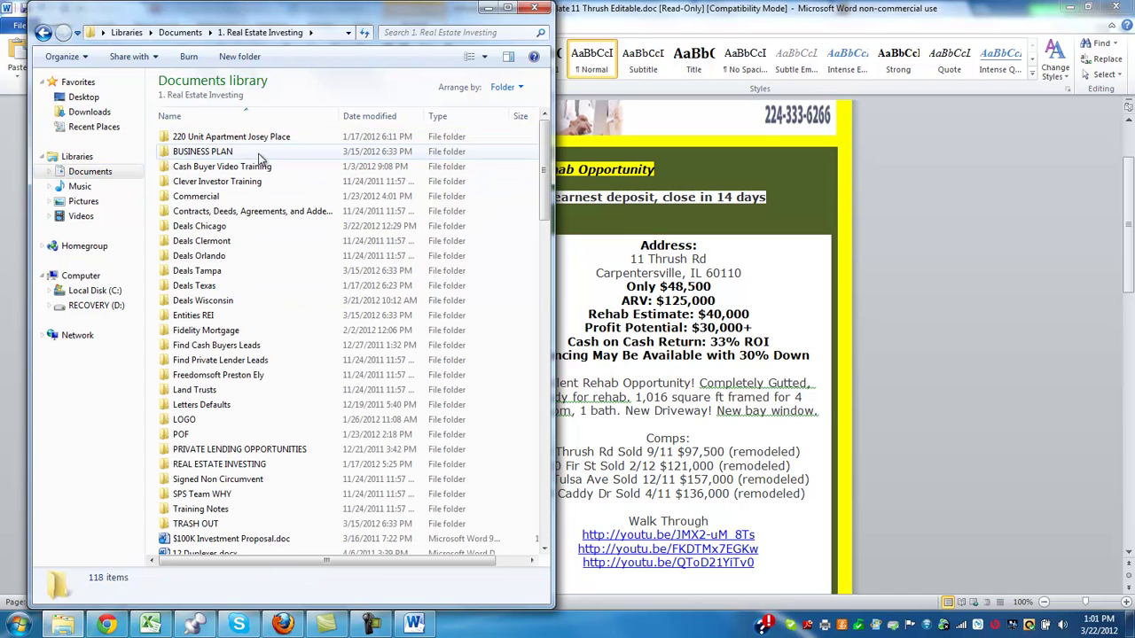
pyautogui.doubleClick(213, 227)
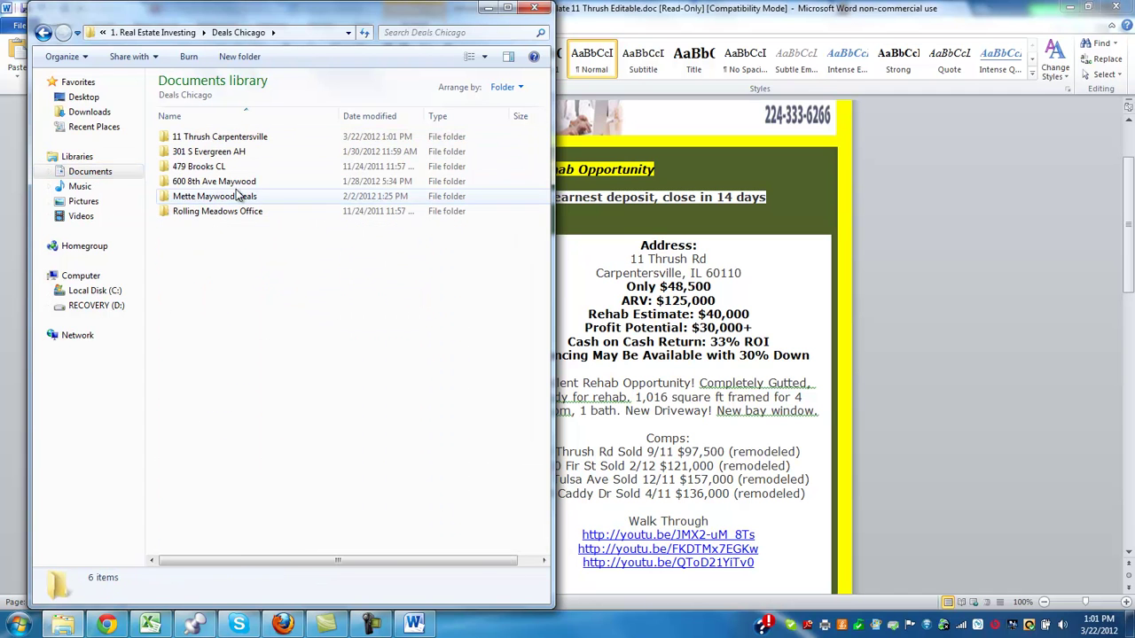
pyautogui.doubleClick(213, 138)
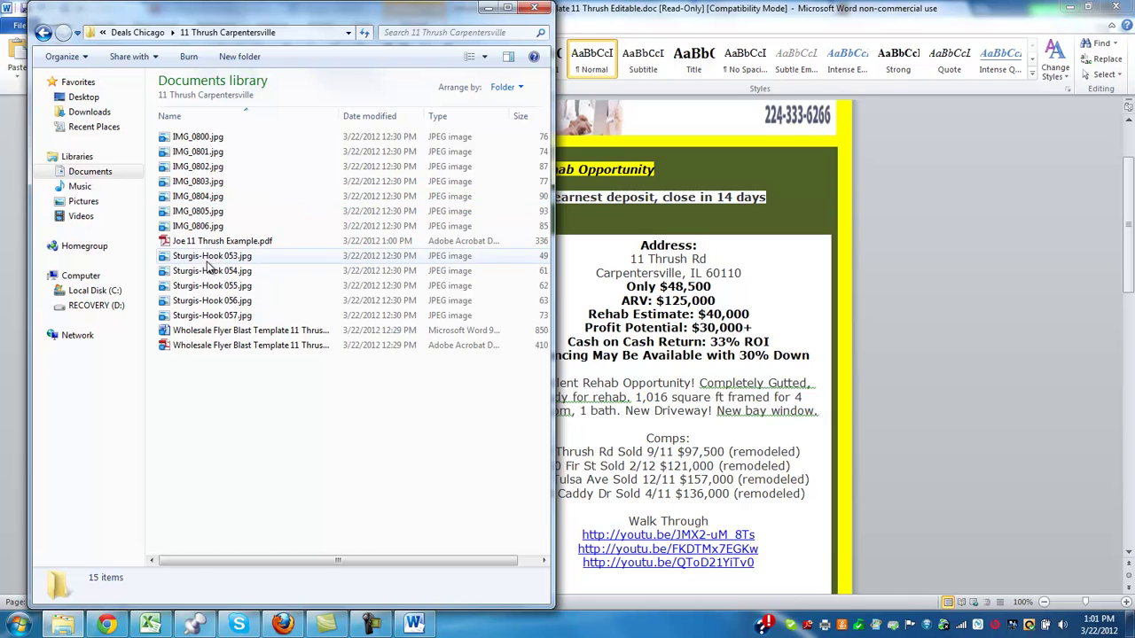
pyautogui.doubleClick(213, 240)
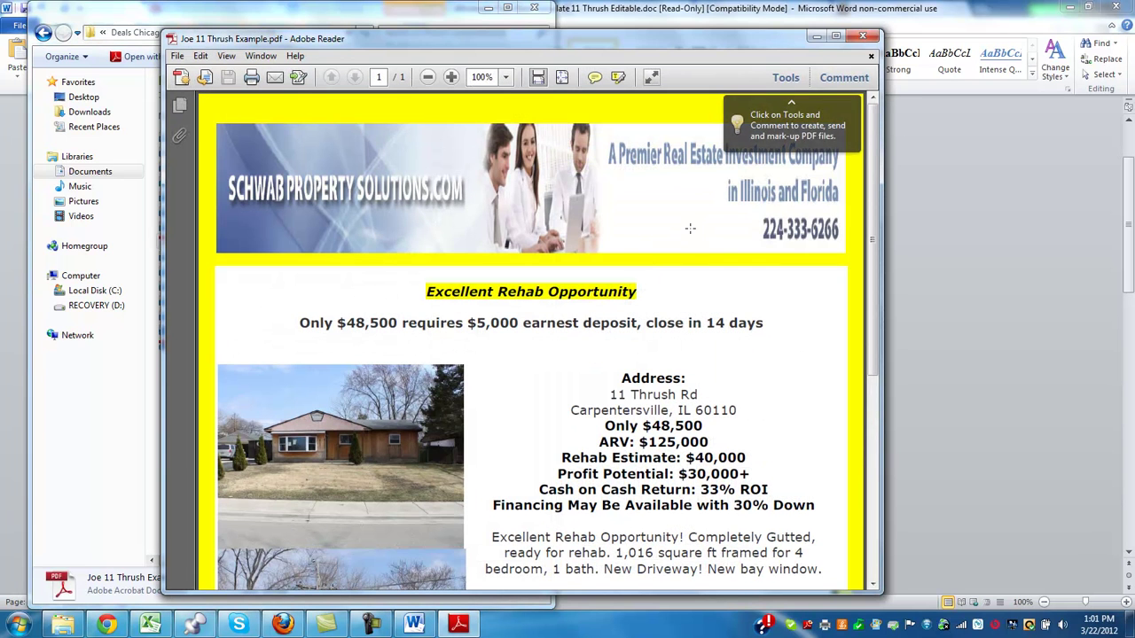
# Step: Scroll through the PDF to confirm it's a single page, then close Adobe Reader
pyautogui.scroll(-5, 693, 229)
pyautogui.scroll(-4, 693, 229)
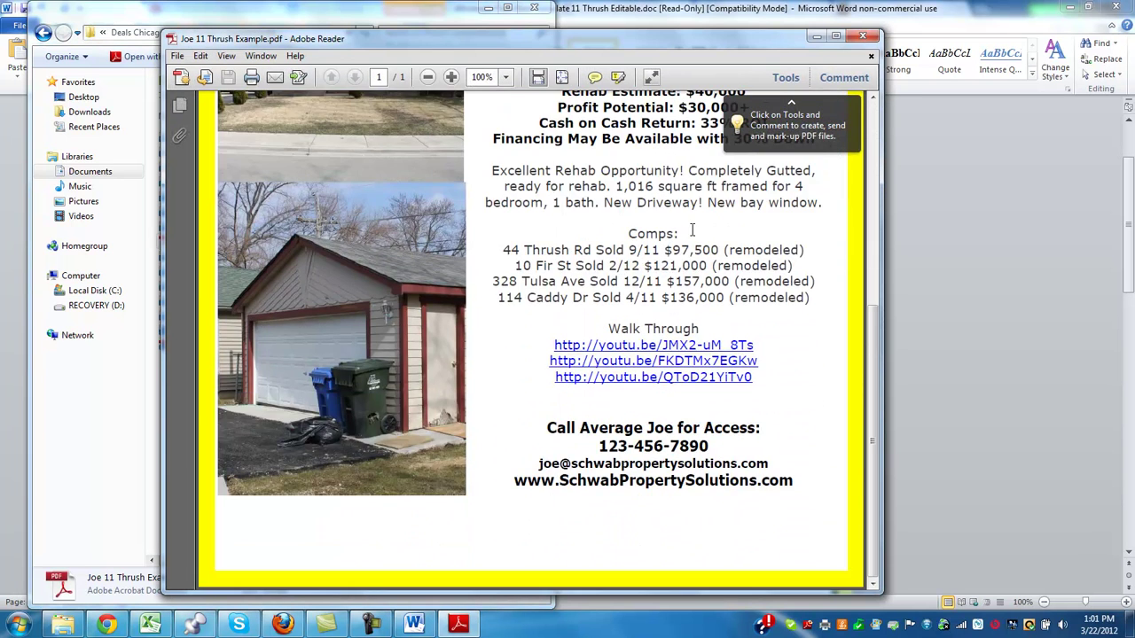
pyautogui.scroll(9, 693, 233)
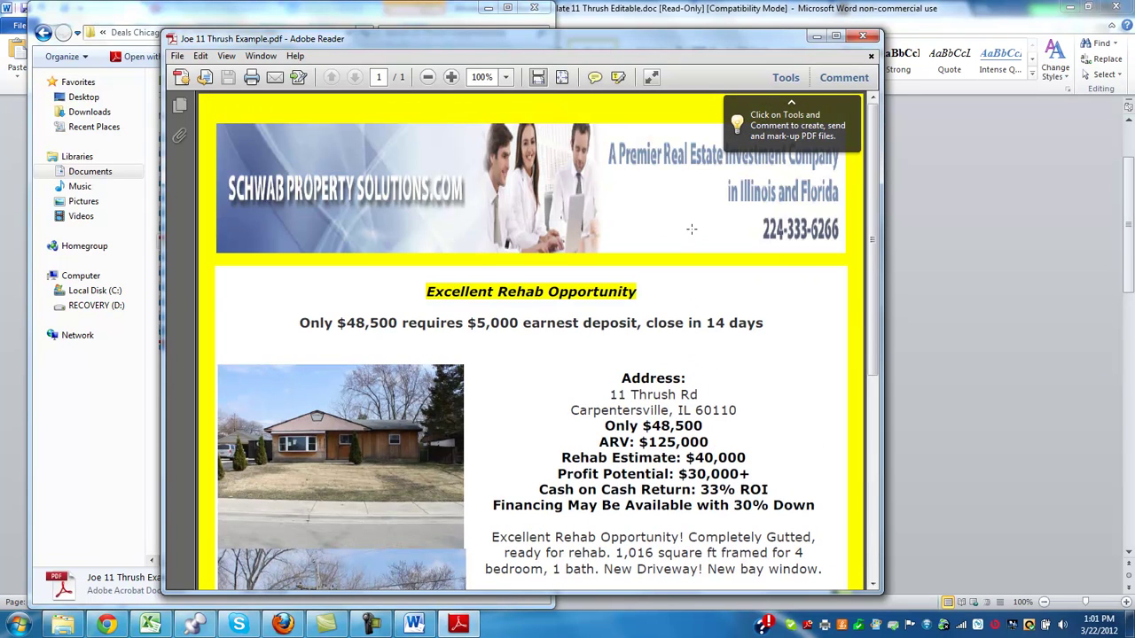
pyautogui.scroll(-9, 861, 226)
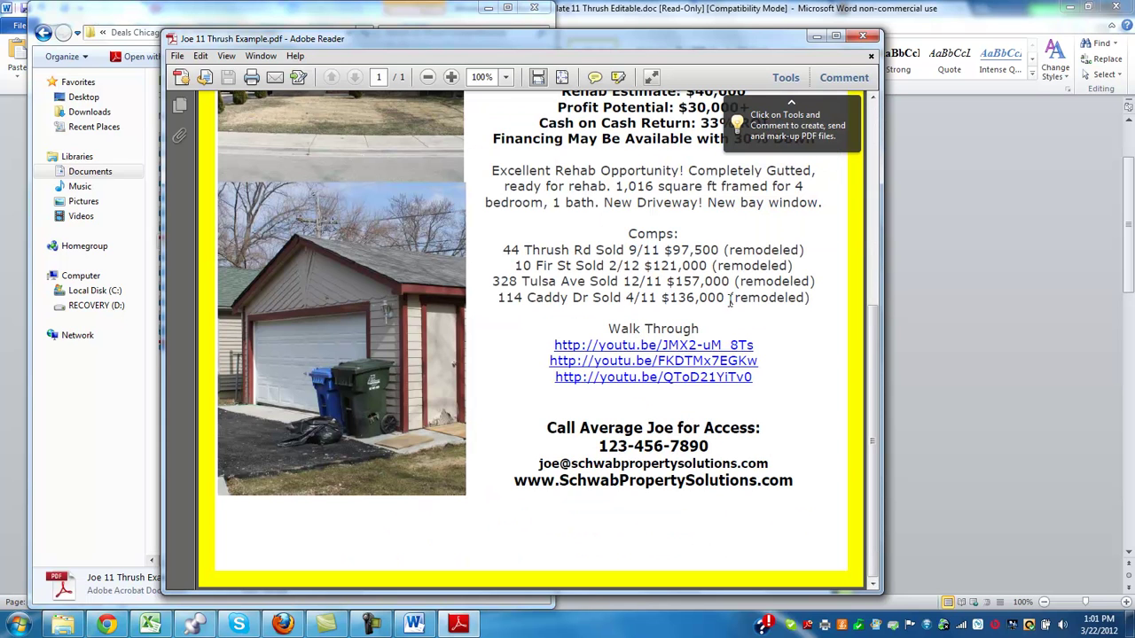
pyautogui.scroll(9, 701, 253)
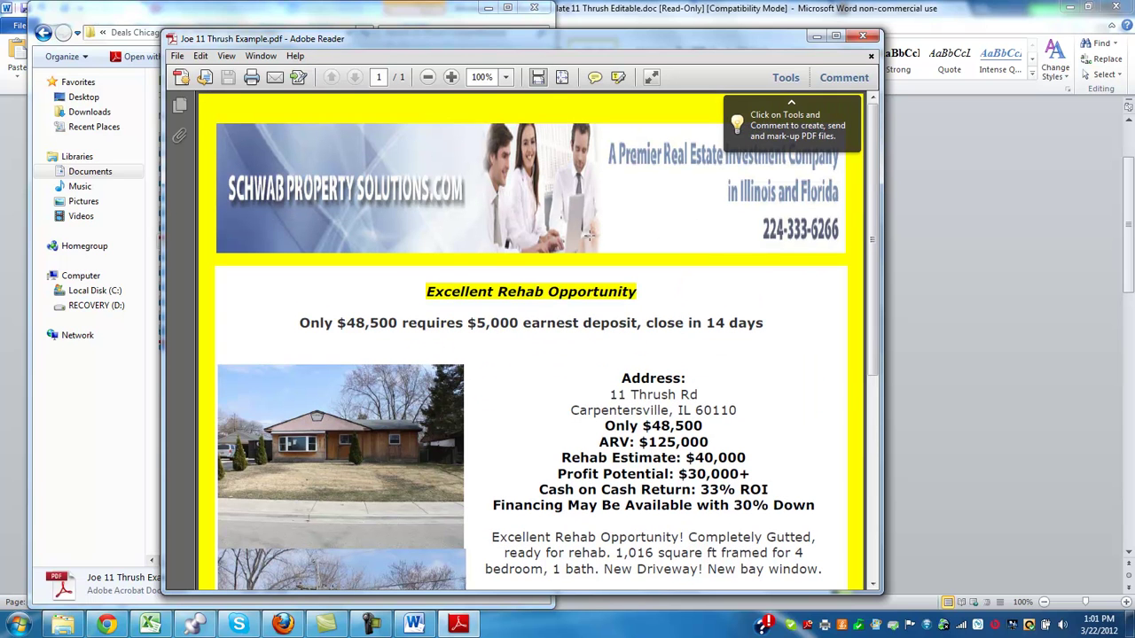
pyautogui.click(864, 37)
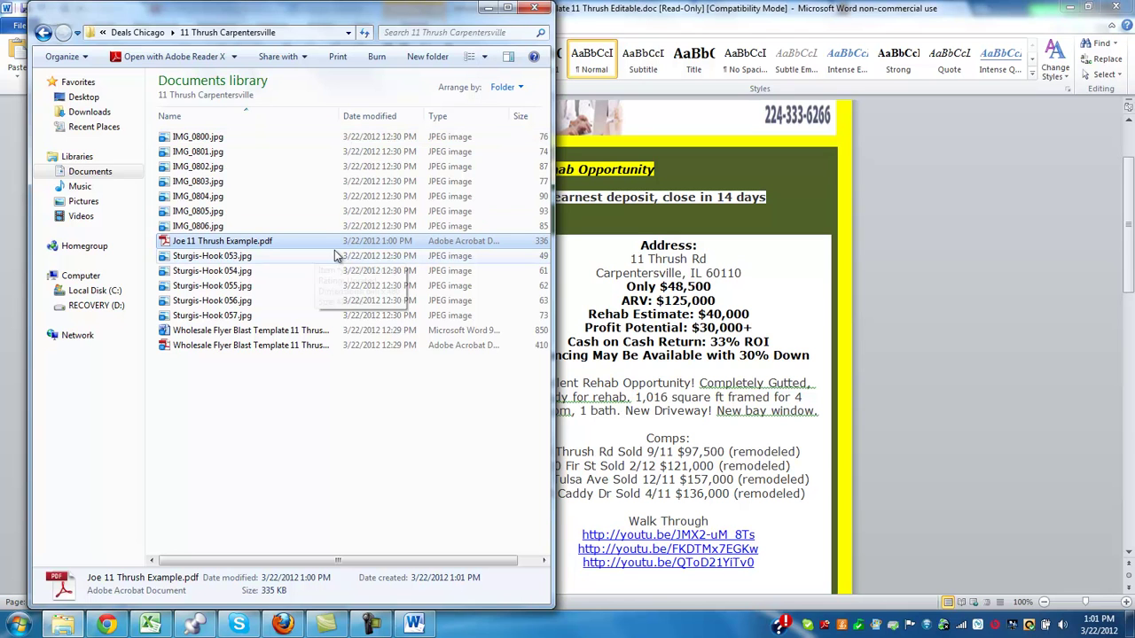
# Step: Close Explorer and scroll through the edited flyer and its instructions page in Word
pyautogui.click(534, 8)
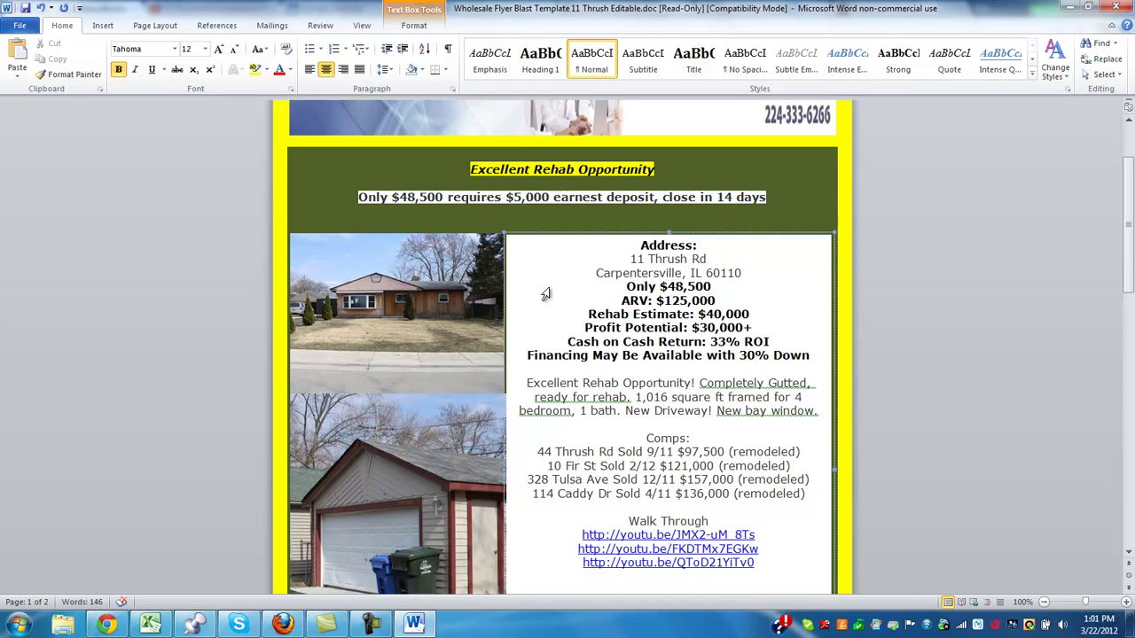
pyautogui.scroll(3, 736, 281)
pyautogui.scroll(-1, 644, 241)
pyautogui.scroll(-8, 453, 248)
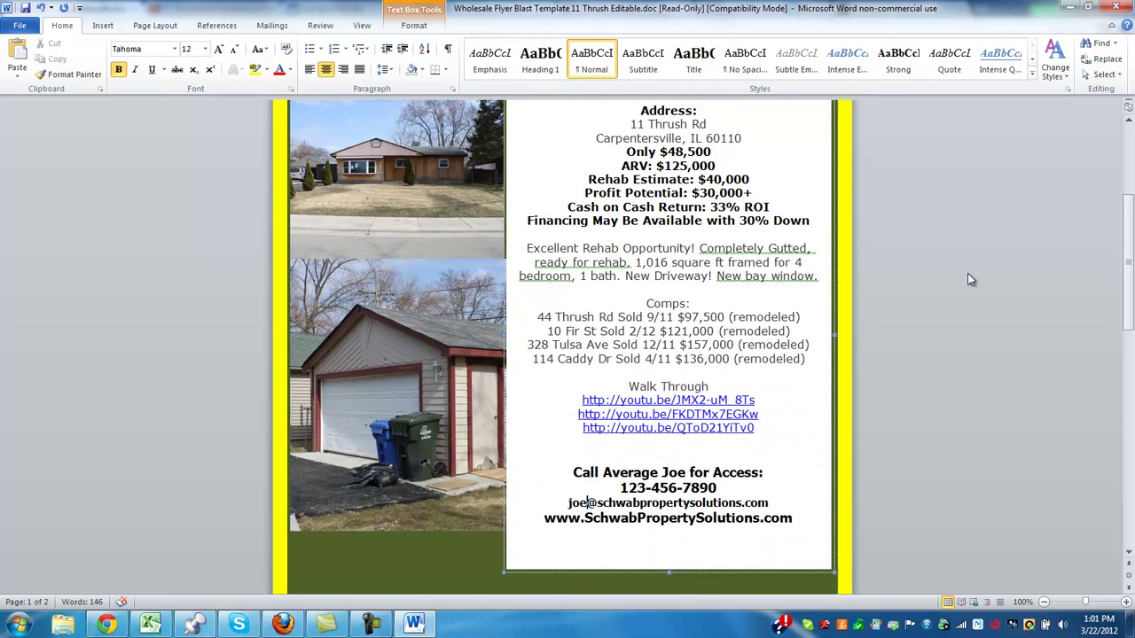
pyautogui.scroll(-5, 971, 263)
pyautogui.scroll(8, 963, 263)
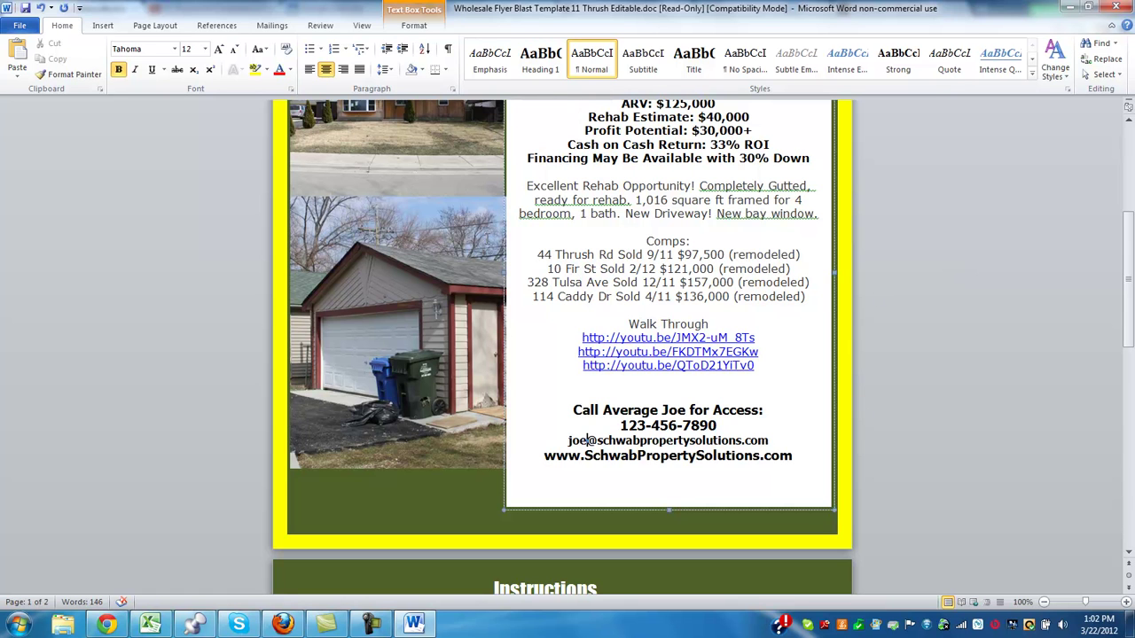
pyautogui.scroll(3, 759, 115)
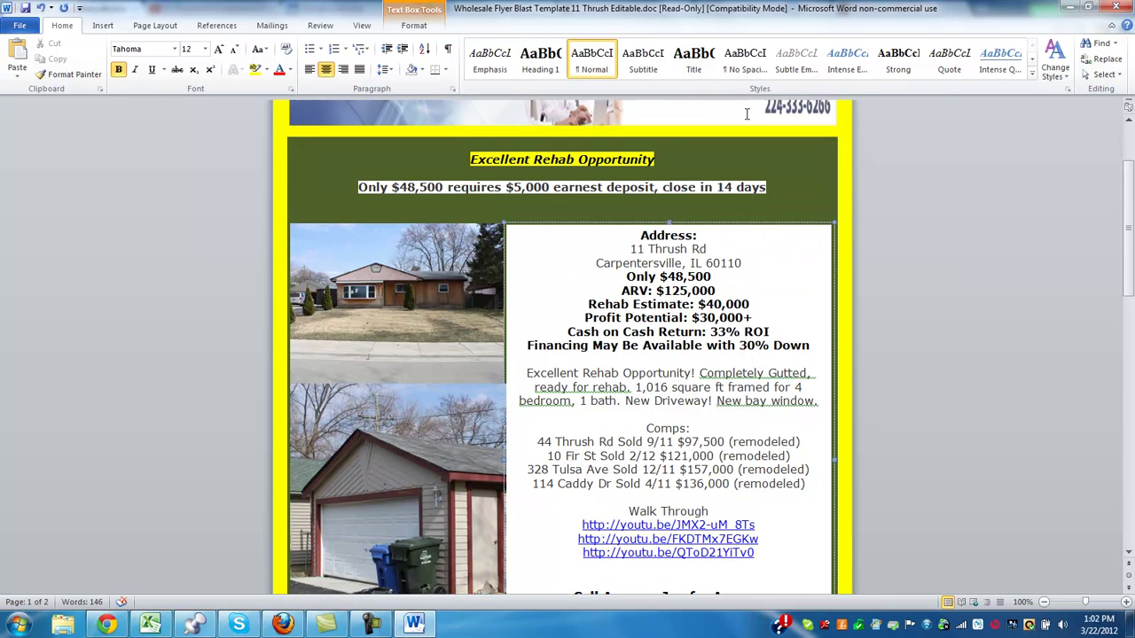
pyautogui.scroll(-12, 708, 327)
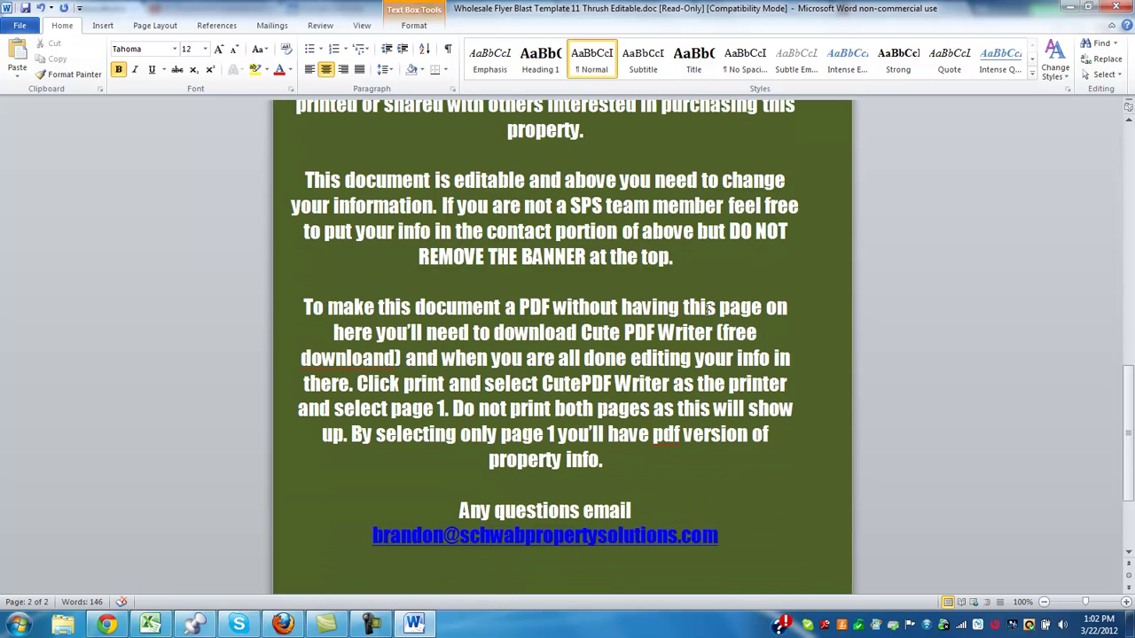
pyautogui.scroll(7, 708, 308)
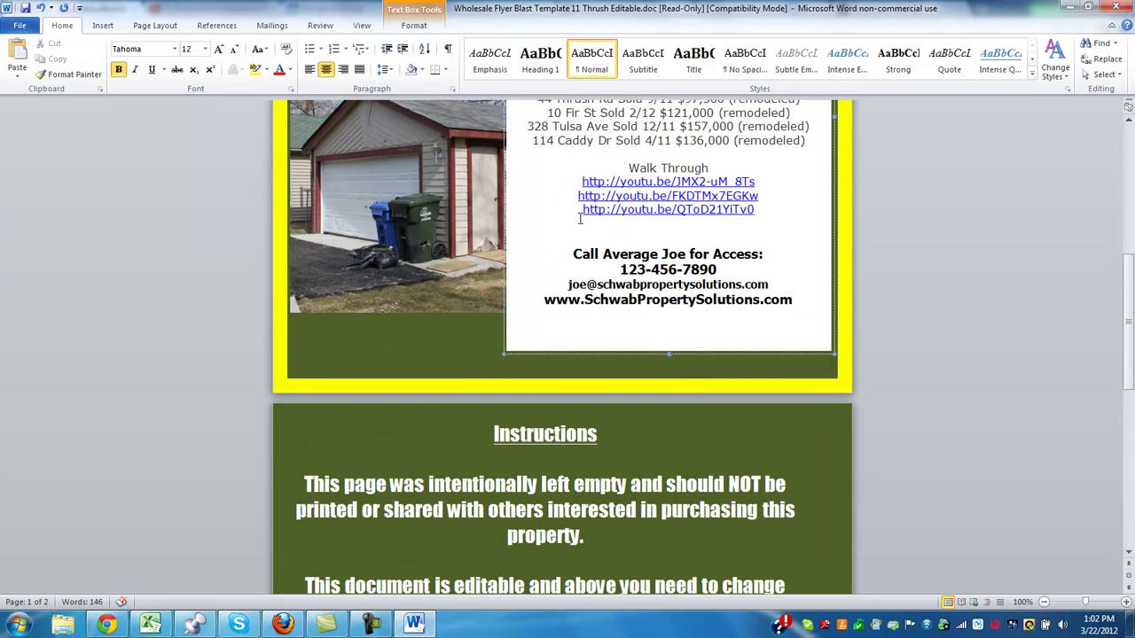
pyautogui.scroll(3, 562, 240)
pyautogui.scroll(-3, 790, 247)
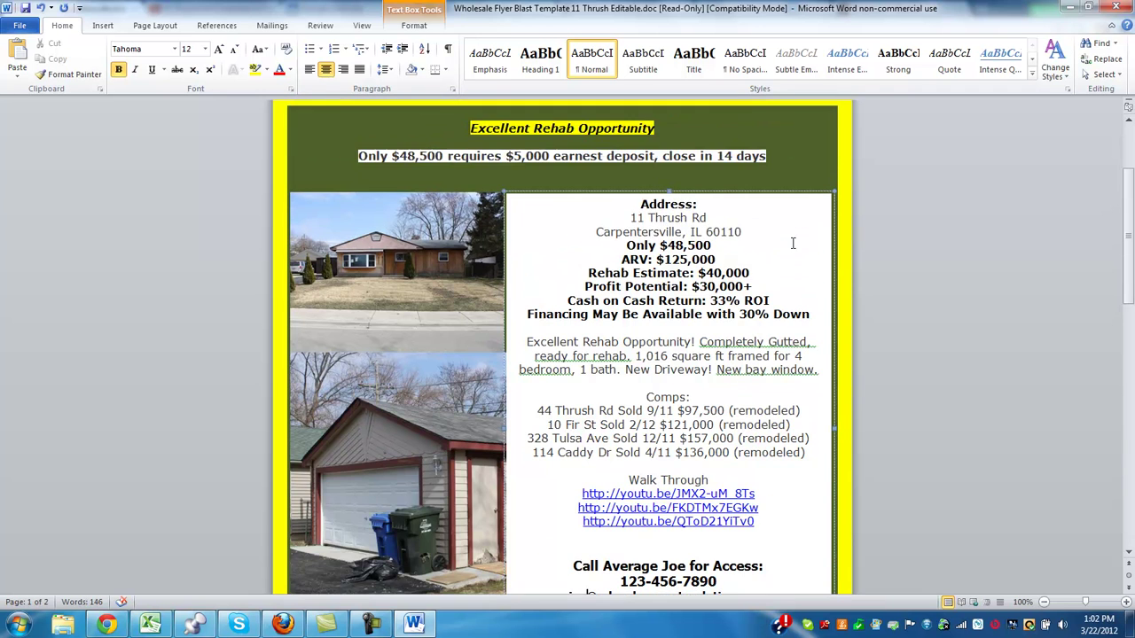
pyautogui.scroll(8, 607, 270)
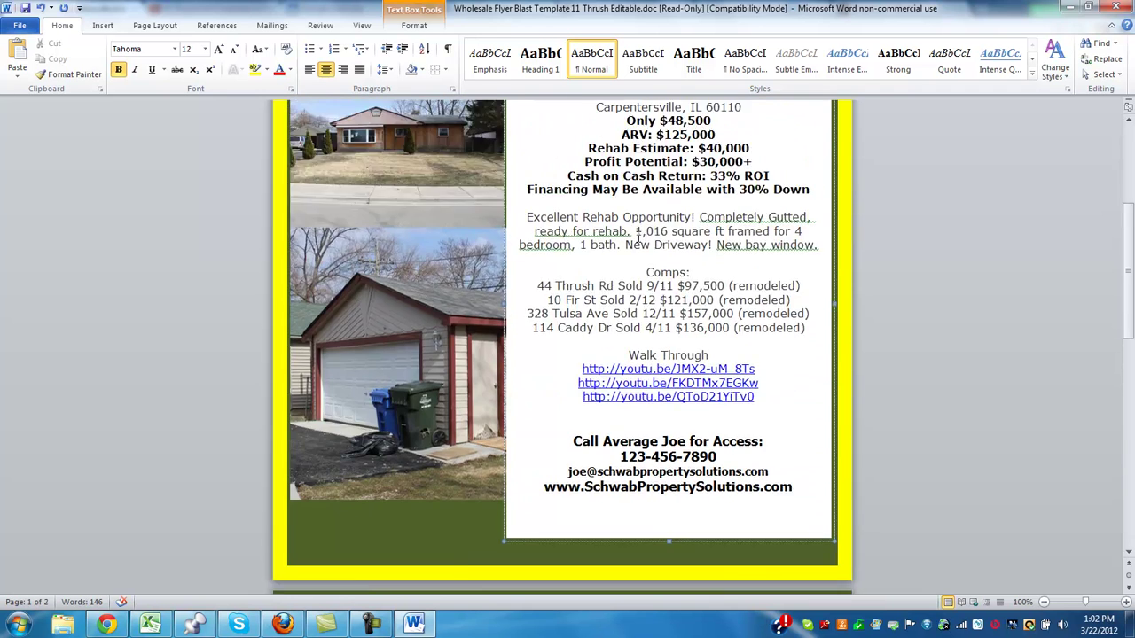